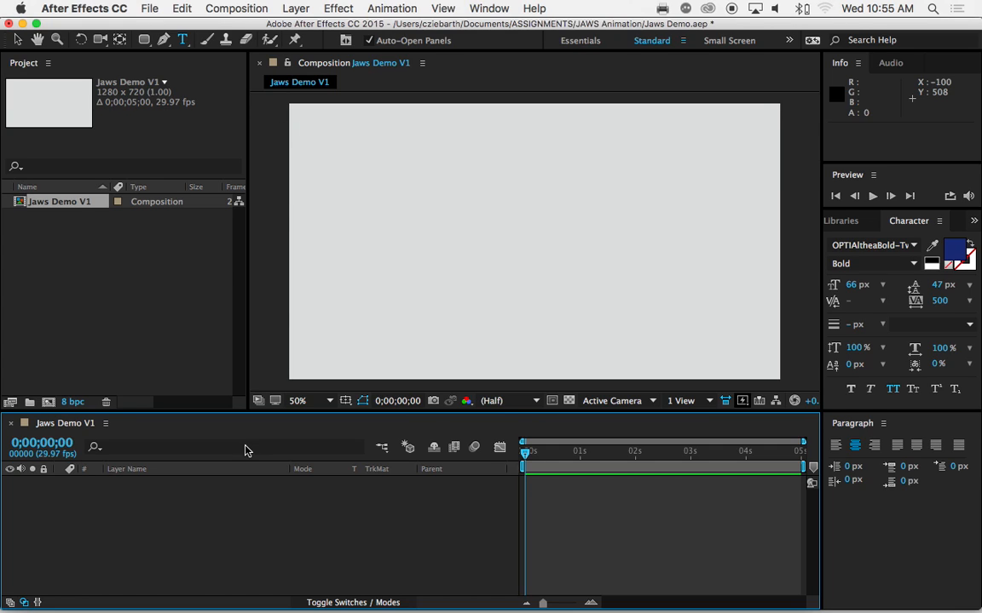
Switch to Finder and look over the font, movie poster swatch and shark fin files in the JAWS Assets folder
{"action": "mouse_move", "coordinate": [160, 597]}
{"action": "left_click", "coordinate": [56, 586]}
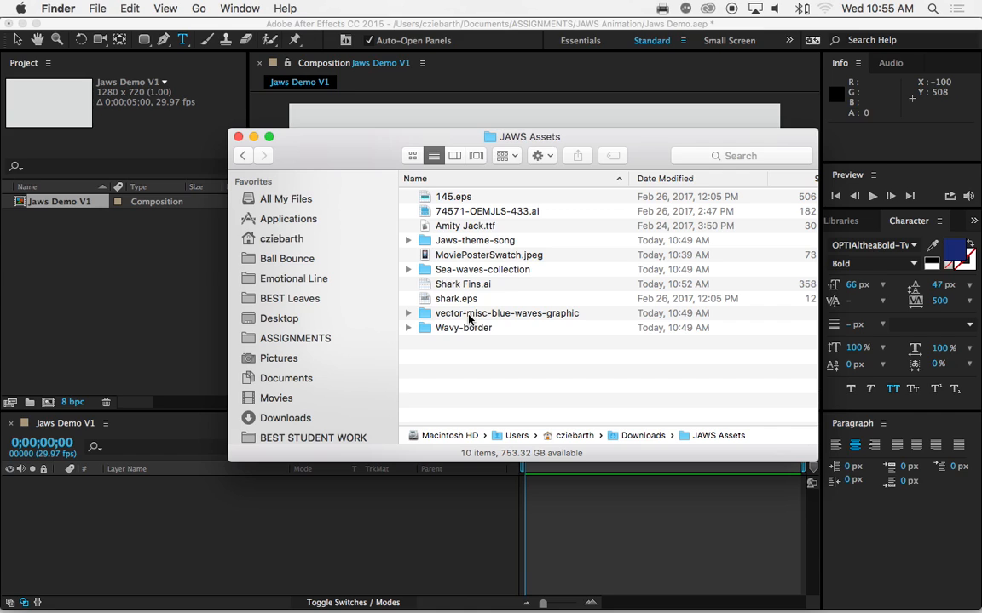
{"action": "left_click", "coordinate": [451, 226]}
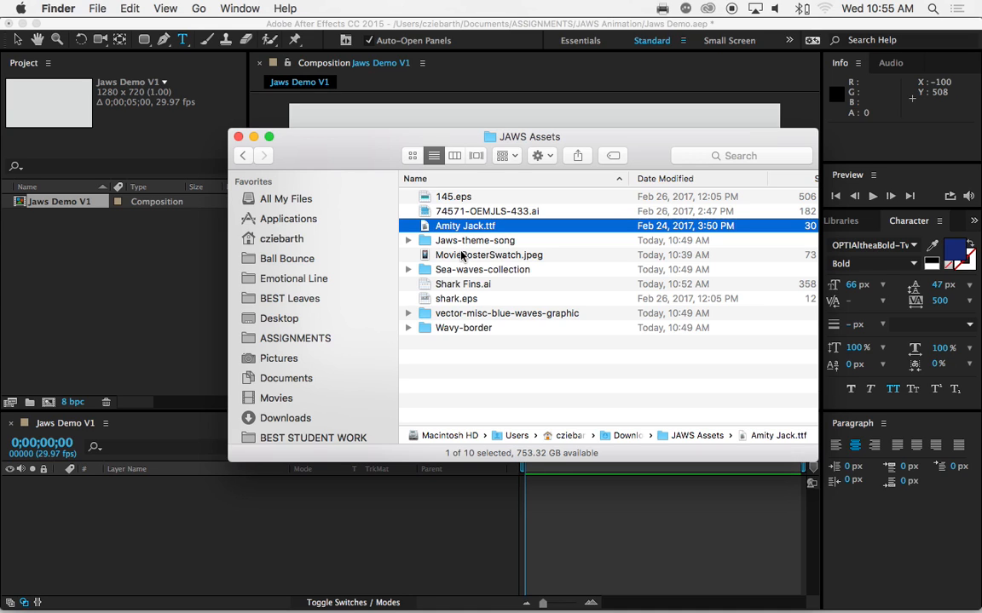
{"action": "left_click", "coordinate": [465, 255]}
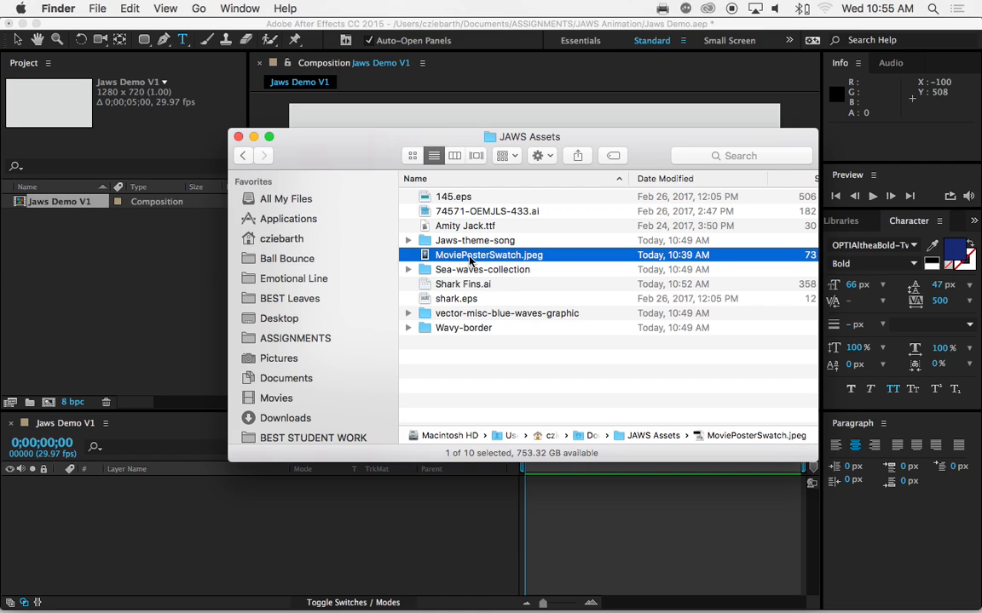
{"action": "left_click", "coordinate": [468, 285]}
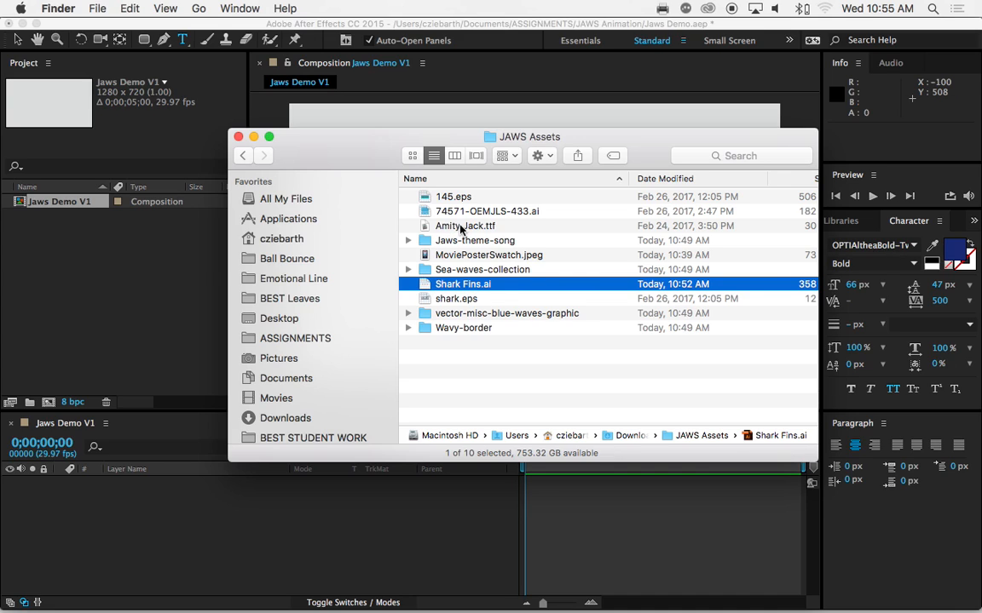
Open Amity Jack.ttf from the JAWS Assets folder in Font Book and install the font
{"action": "left_click", "coordinate": [421, 227]}
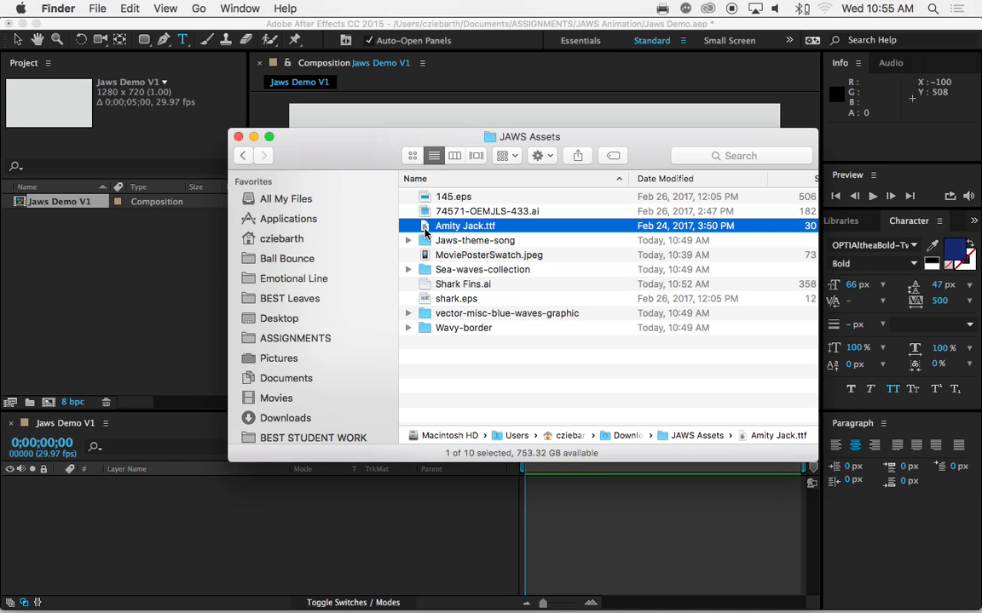
{"action": "double_click", "coordinate": [426, 226]}
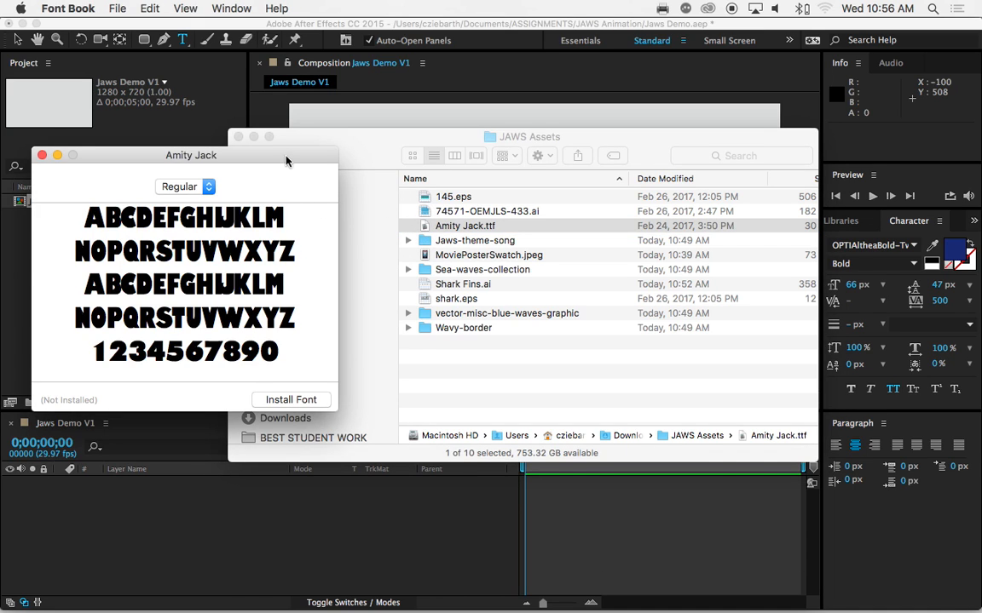
{"action": "left_click_drag", "start_coordinate": [285, 157], "coordinate": [342, 114]}
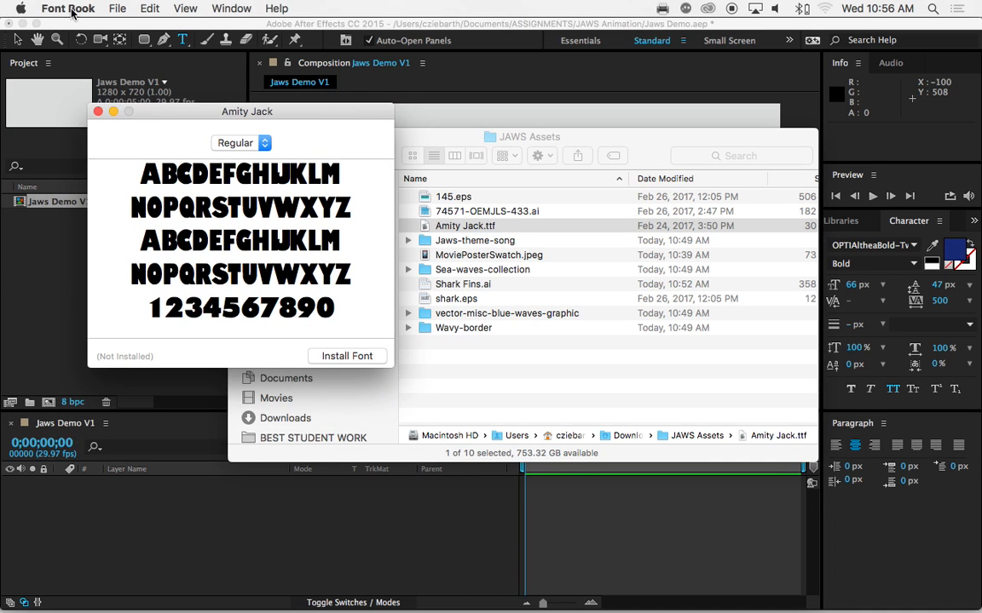
{"action": "left_click_drag", "start_coordinate": [180, 114], "coordinate": [180, 108]}
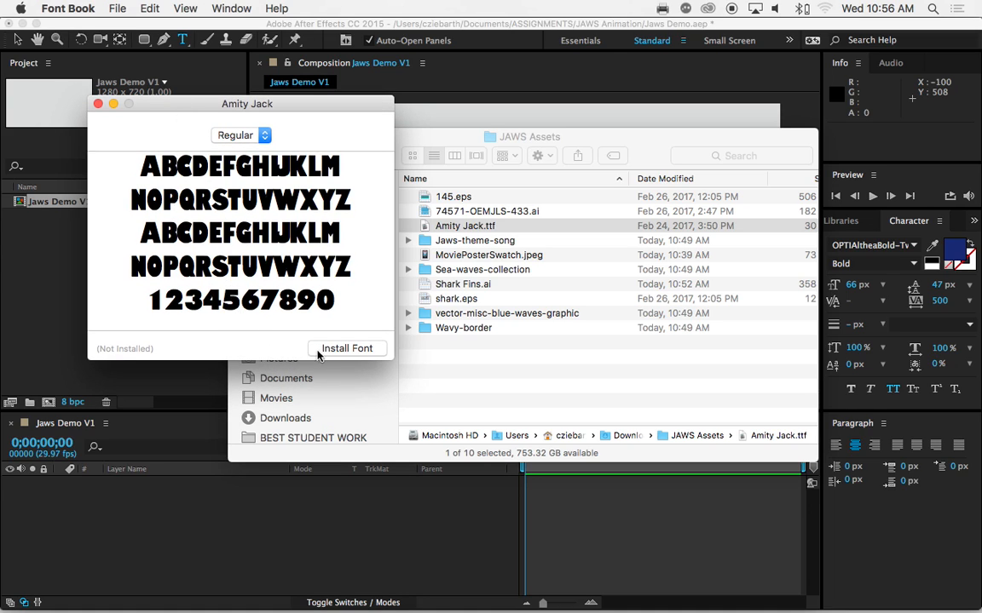
{"action": "left_click", "coordinate": [343, 347]}
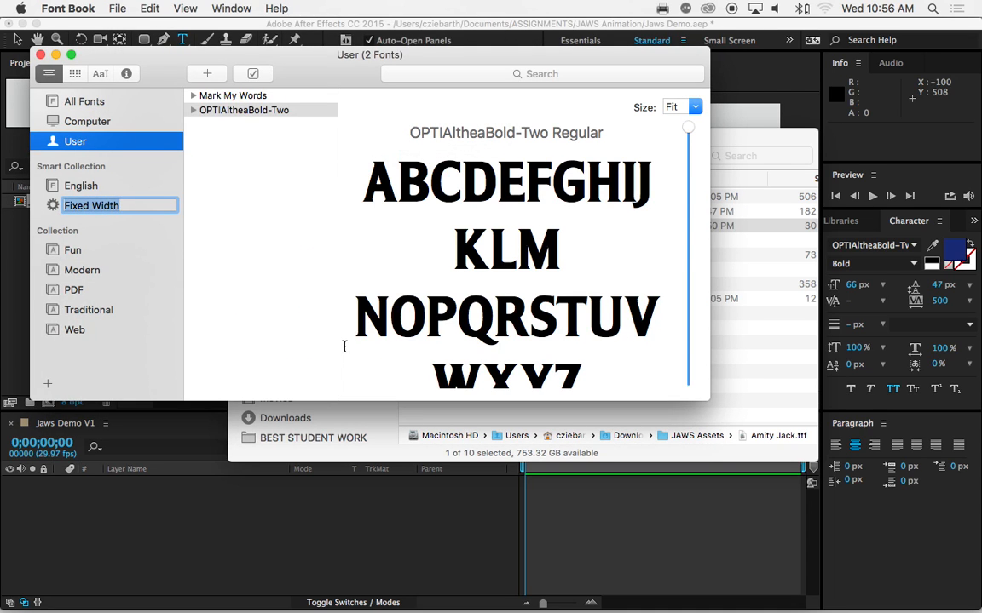
Preview the Amity Jack and Mark My Words fonts in the user font collection and close Font Book
{"action": "left_click", "coordinate": [291, 245]}
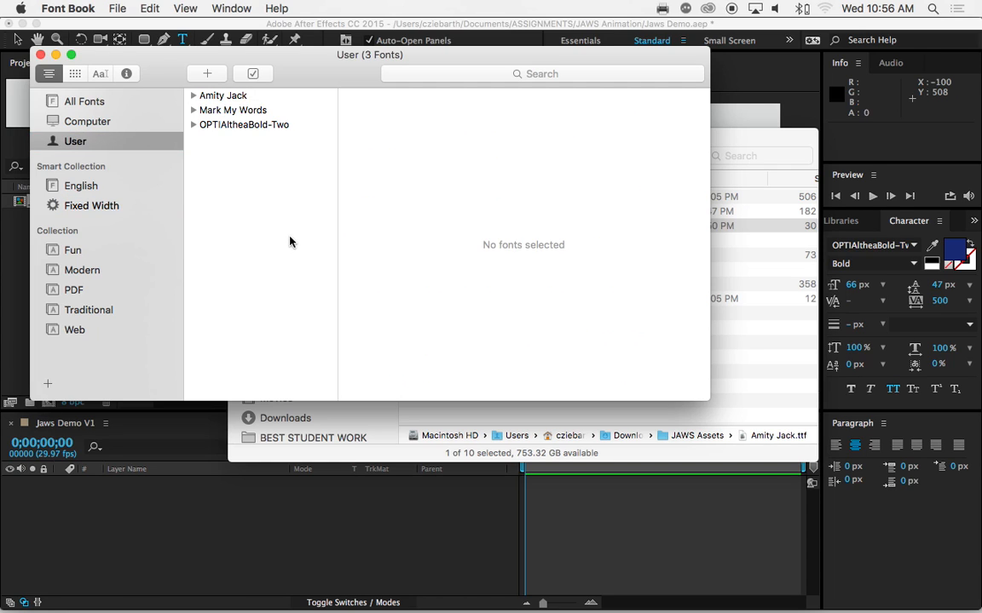
{"action": "left_click", "coordinate": [224, 95]}
{"action": "left_click", "coordinate": [227, 110]}
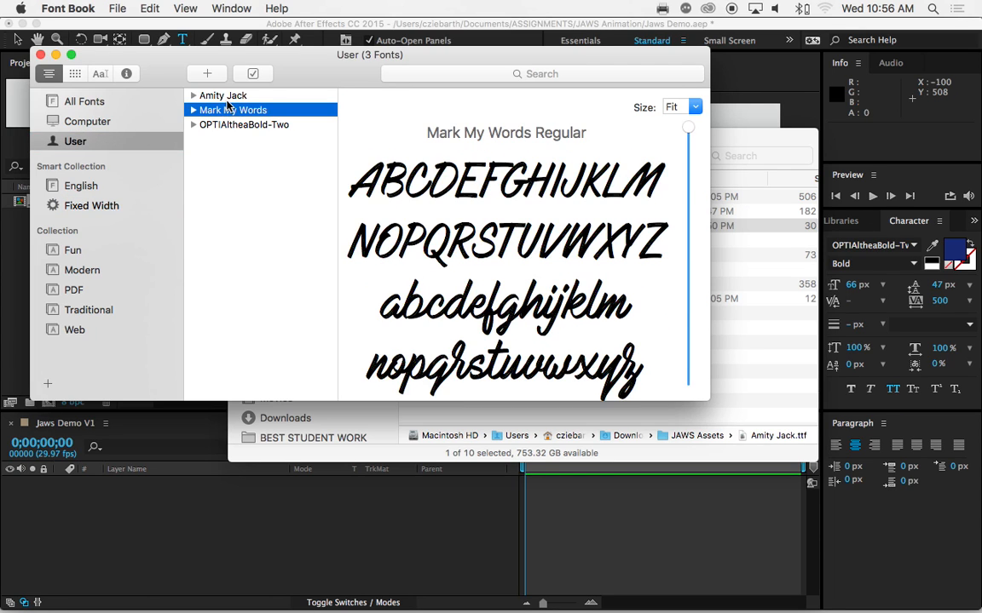
{"action": "left_click", "coordinate": [229, 97]}
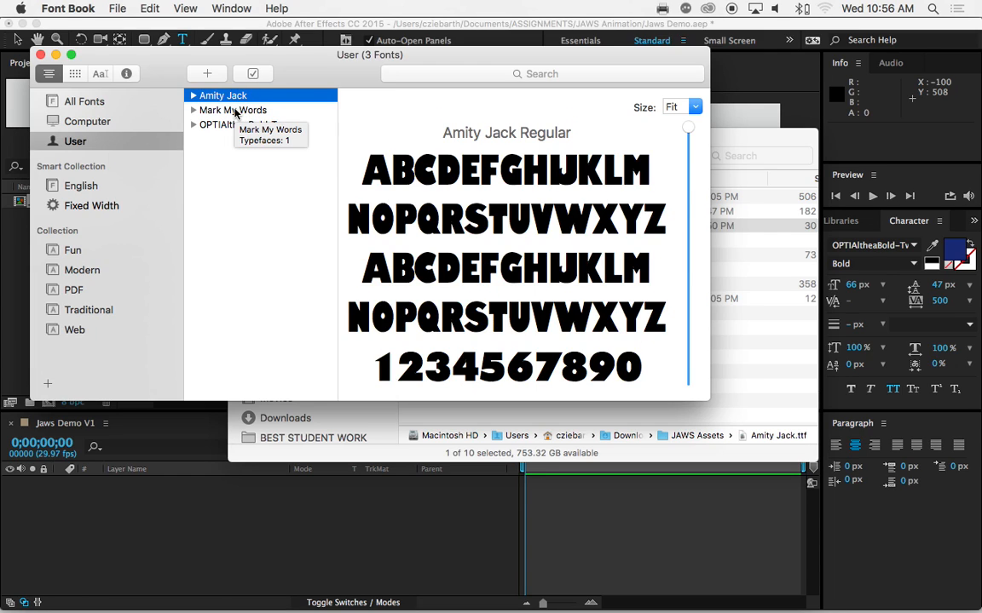
{"action": "left_click_drag", "start_coordinate": [168, 74], "coordinate": [173, 71]}
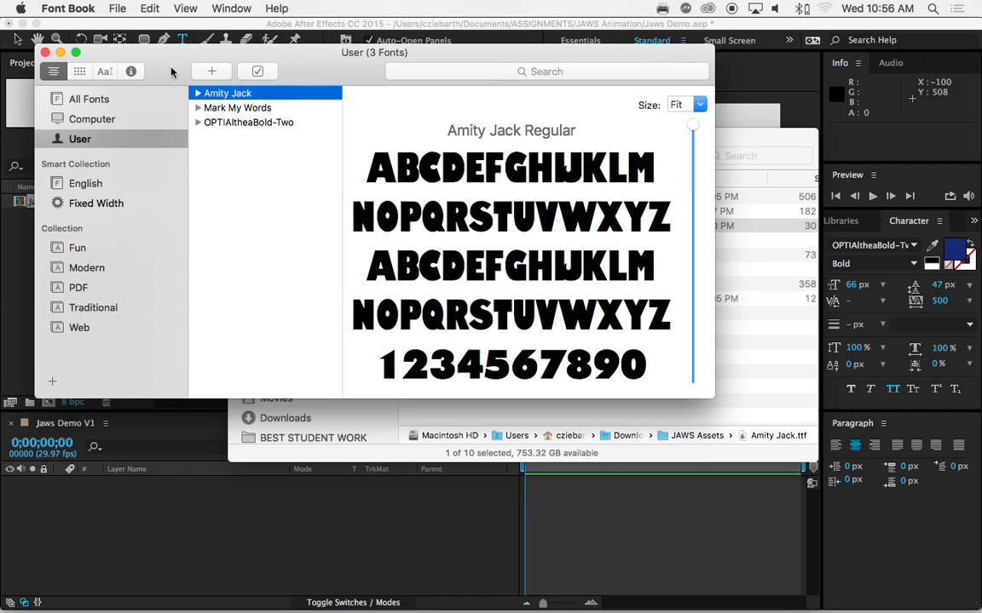
{"action": "left_click", "coordinate": [46, 53]}
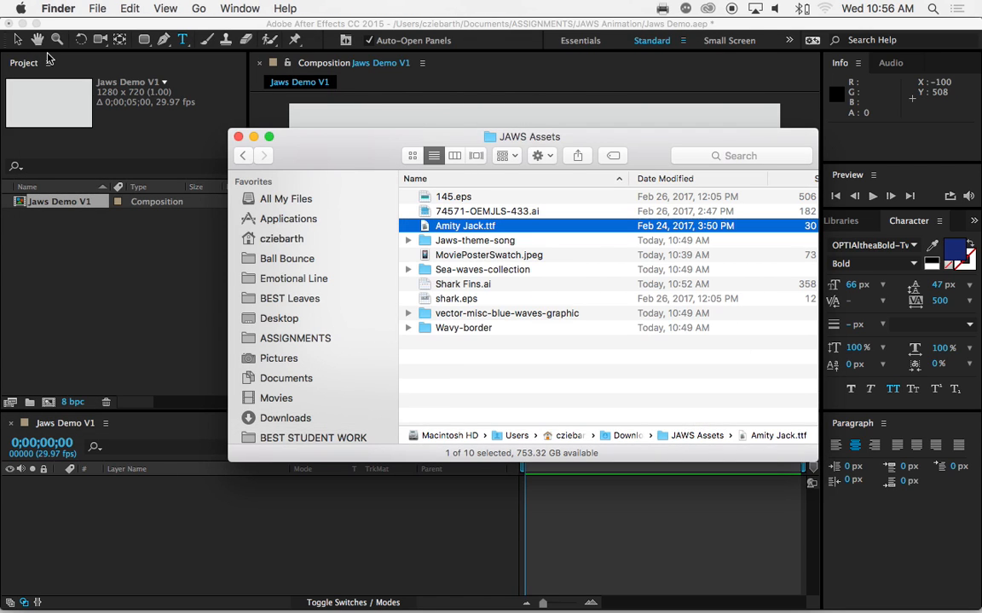
Import MoviePosterSwatch.jpeg from the JAWS Assets folder into the After Effects project
{"action": "left_click", "coordinate": [449, 256]}
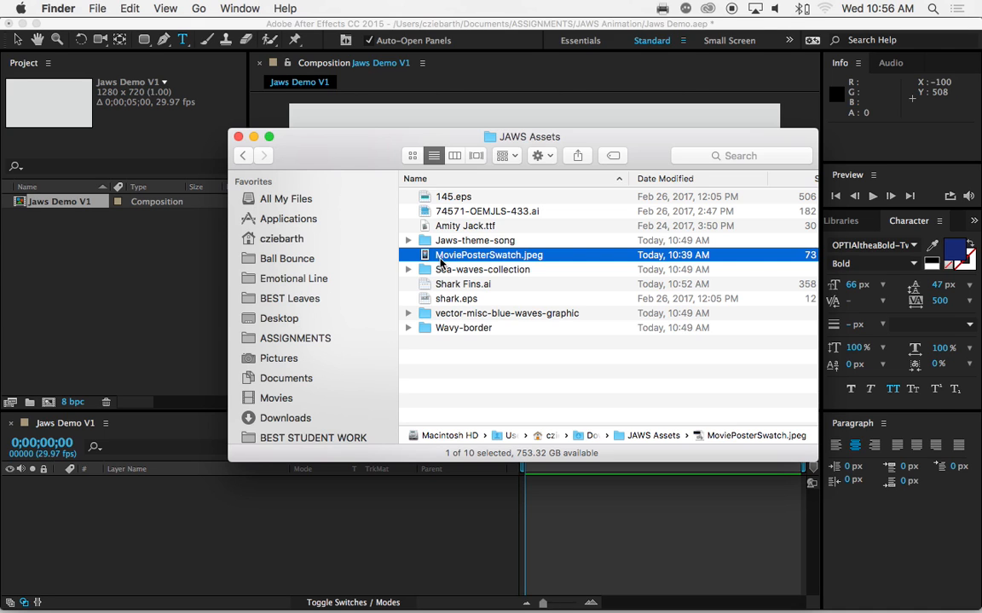
{"action": "left_click_drag", "start_coordinate": [375, 162], "coordinate": [397, 237]}
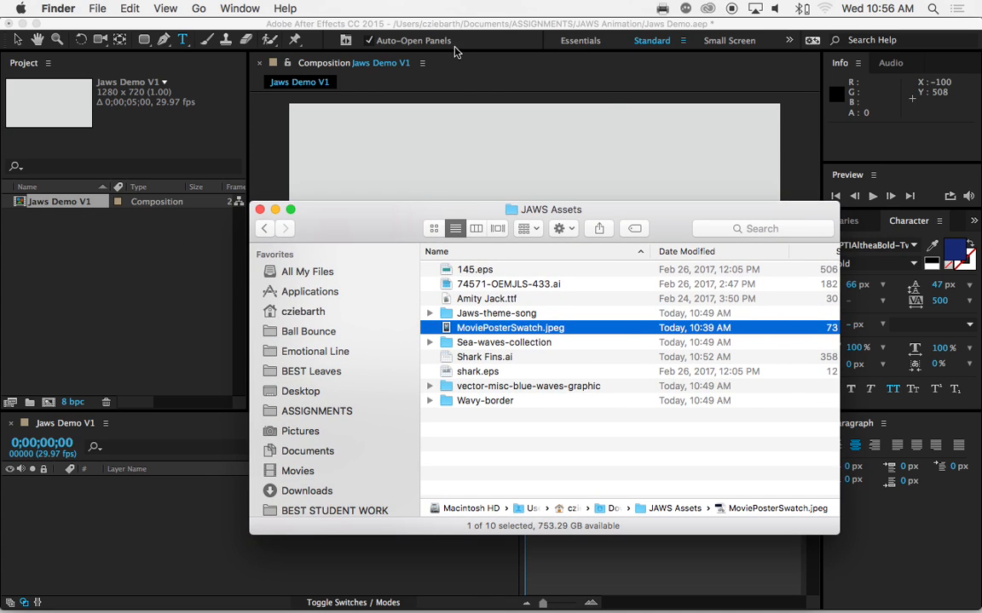
{"action": "left_click_drag", "start_coordinate": [298, 228], "coordinate": [434, 152]}
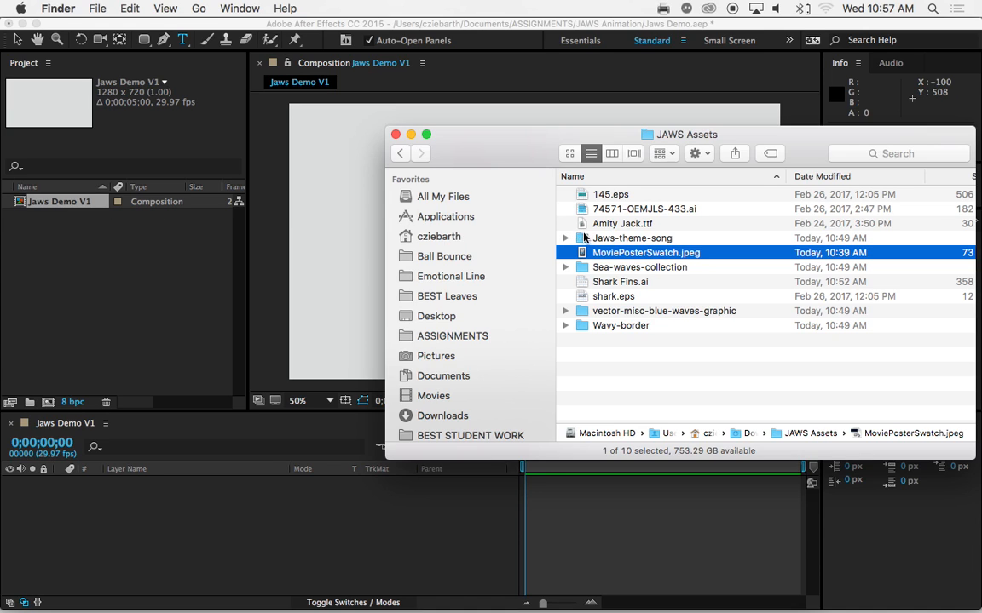
{"action": "left_click_drag", "start_coordinate": [586, 259], "coordinate": [96, 249]}
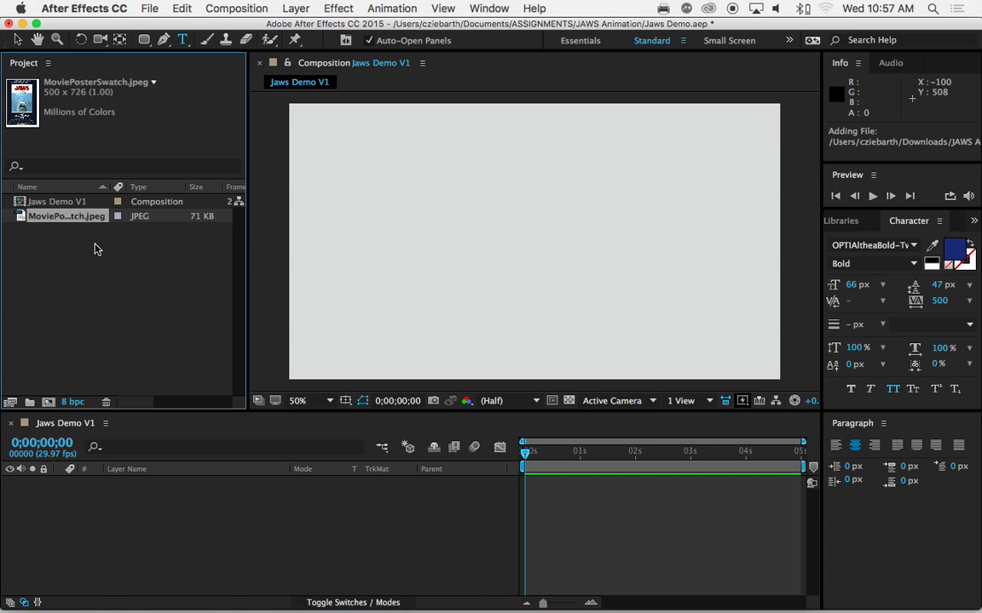
Place MoviePosterSwatch.jpeg as a layer in the left part of the Jaws Demo V1 composition
{"action": "left_click", "coordinate": [95, 243]}
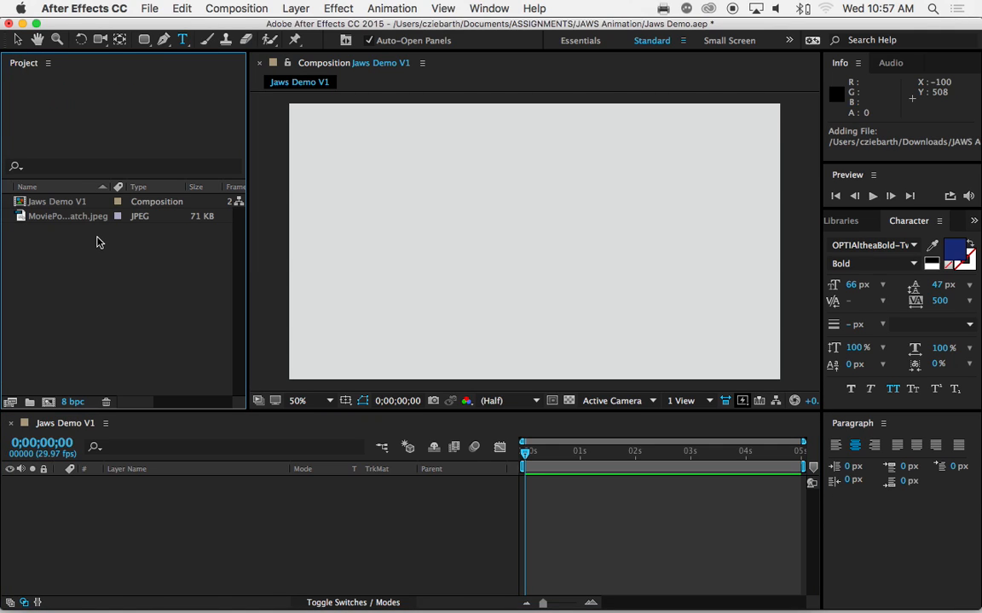
{"action": "left_click", "coordinate": [53, 201]}
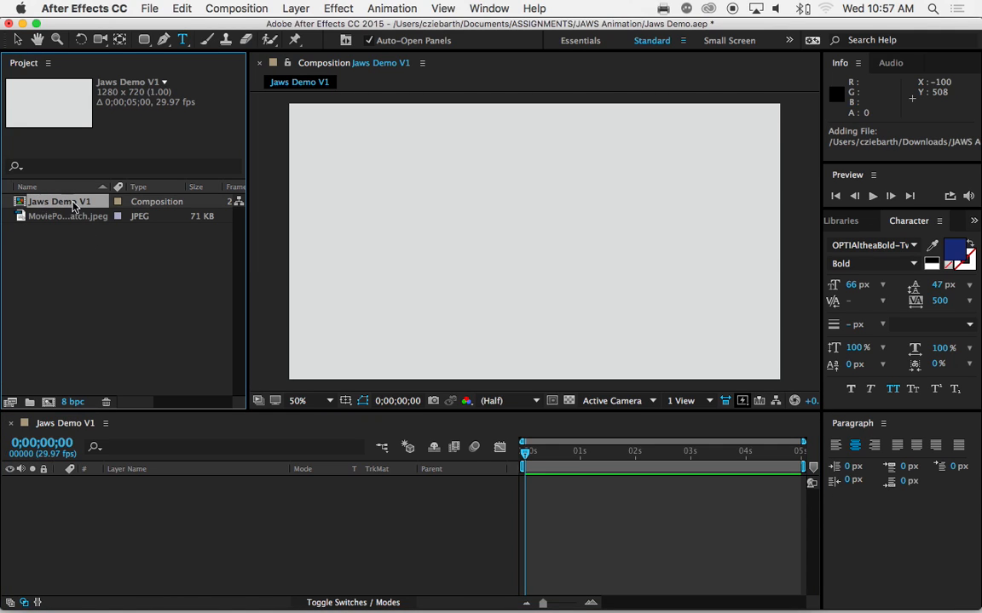
{"action": "double_click", "coordinate": [22, 203]}
{"action": "left_click", "coordinate": [24, 217]}
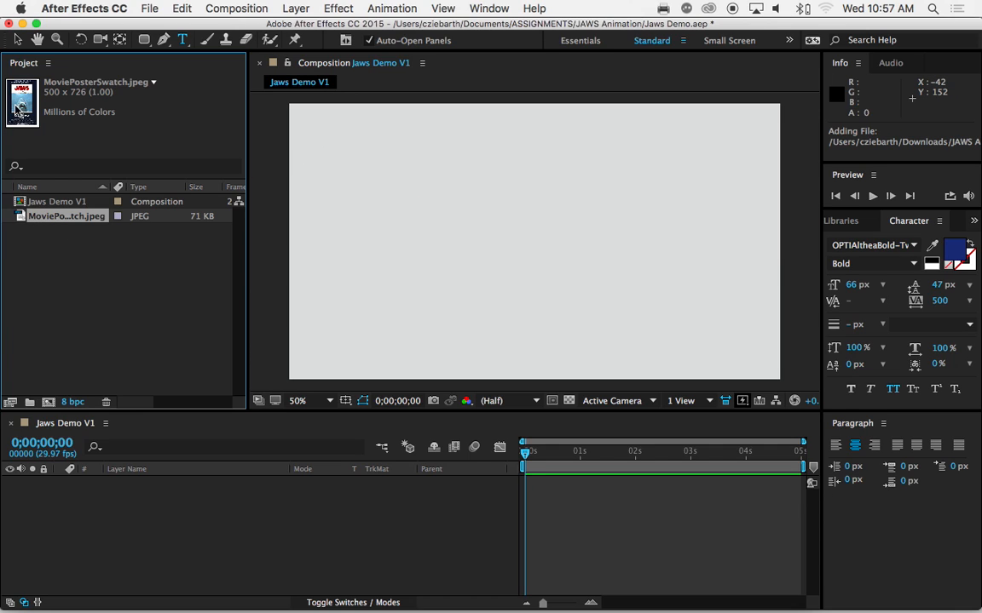
{"action": "left_click_drag", "start_coordinate": [23, 217], "coordinate": [394, 243]}
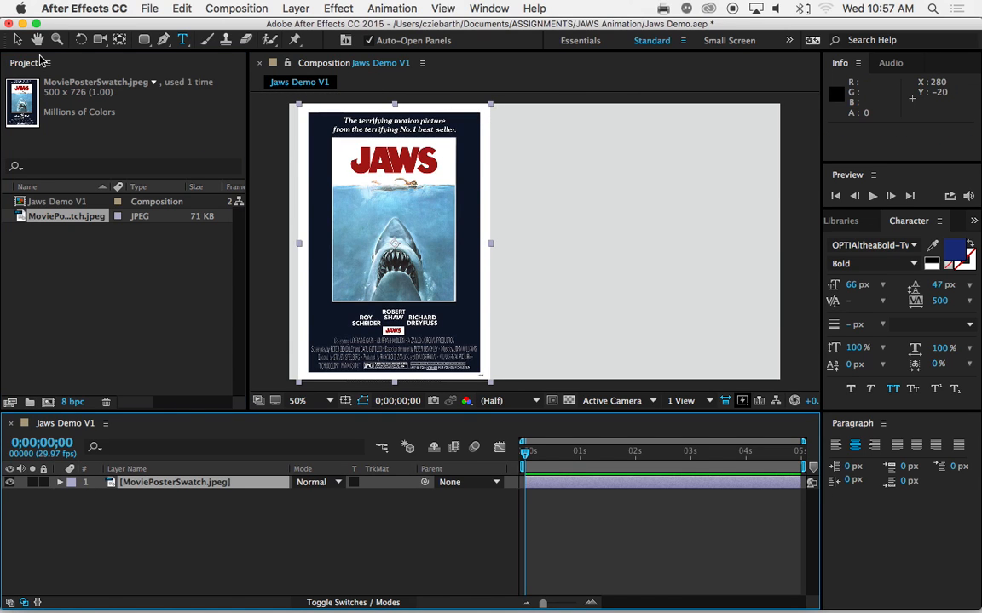
Scale the poster layer to about 60% by 57% and move it to the frame's upper-left corner, at about position 98, 159
{"action": "left_click", "coordinate": [17, 40]}
{"action": "left_click_drag", "start_coordinate": [492, 110], "coordinate": [453, 195]}
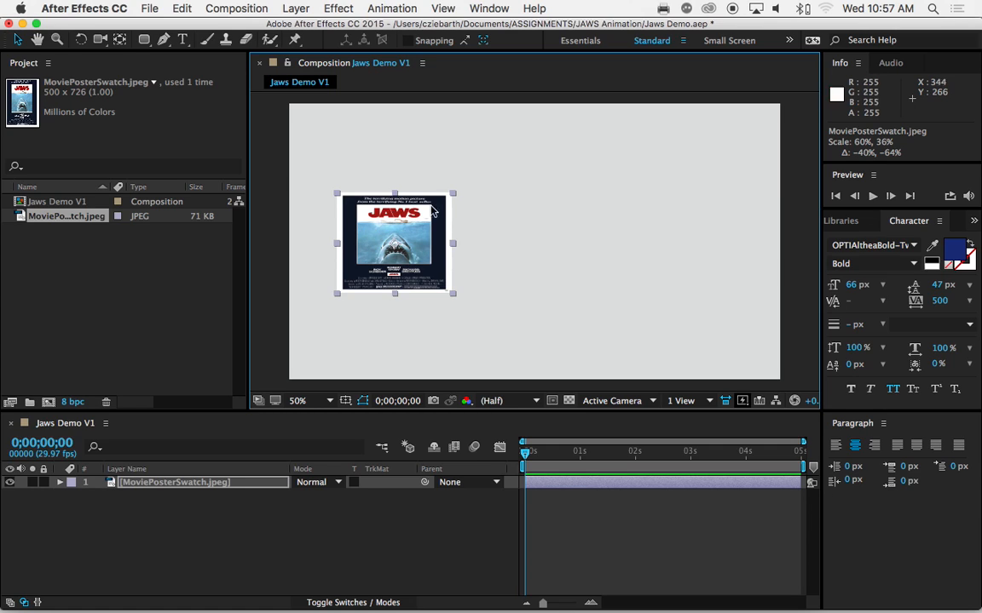
{"action": "left_click_drag", "start_coordinate": [454, 194], "coordinate": [455, 164]}
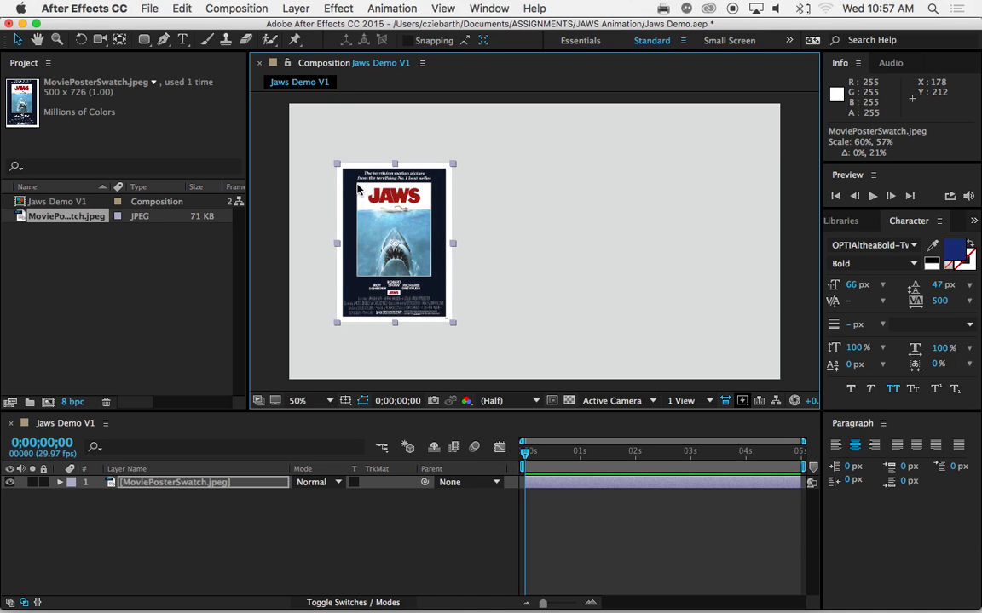
{"action": "left_click_drag", "start_coordinate": [350, 214], "coordinate": [284, 136]}
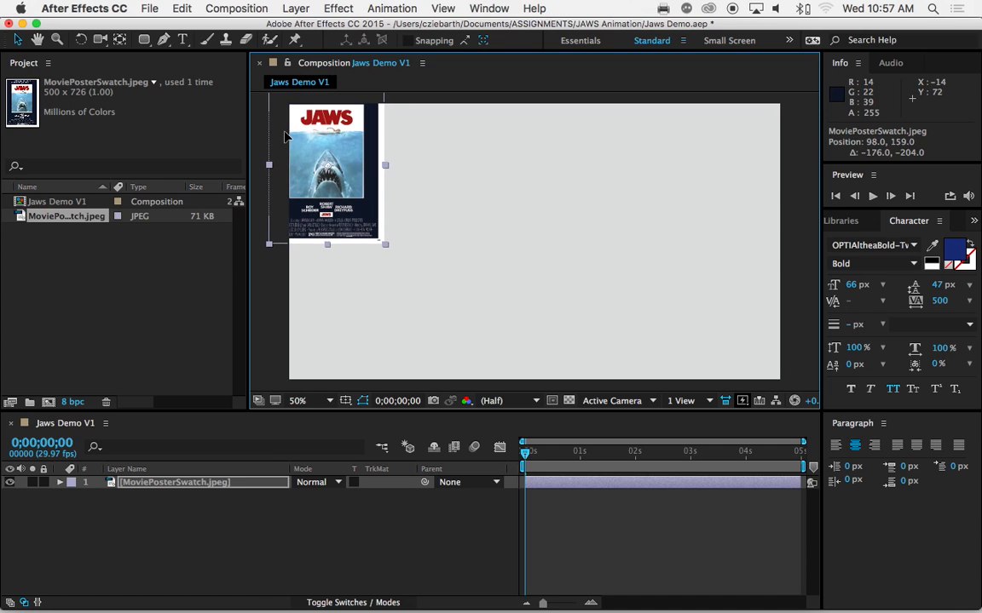
{"action": "left_click", "coordinate": [368, 279]}
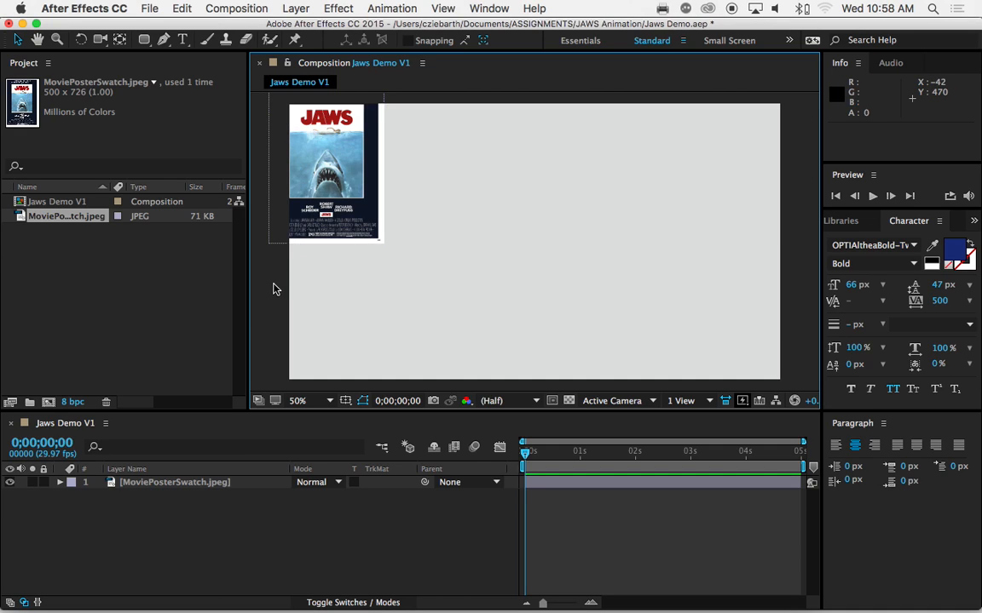
Switch to Finder and open Shark Fins.ai from the JAWS Assets folder in Illustrator
{"action": "mouse_move", "coordinate": [134, 597]}
{"action": "left_click", "coordinate": [57, 586]}
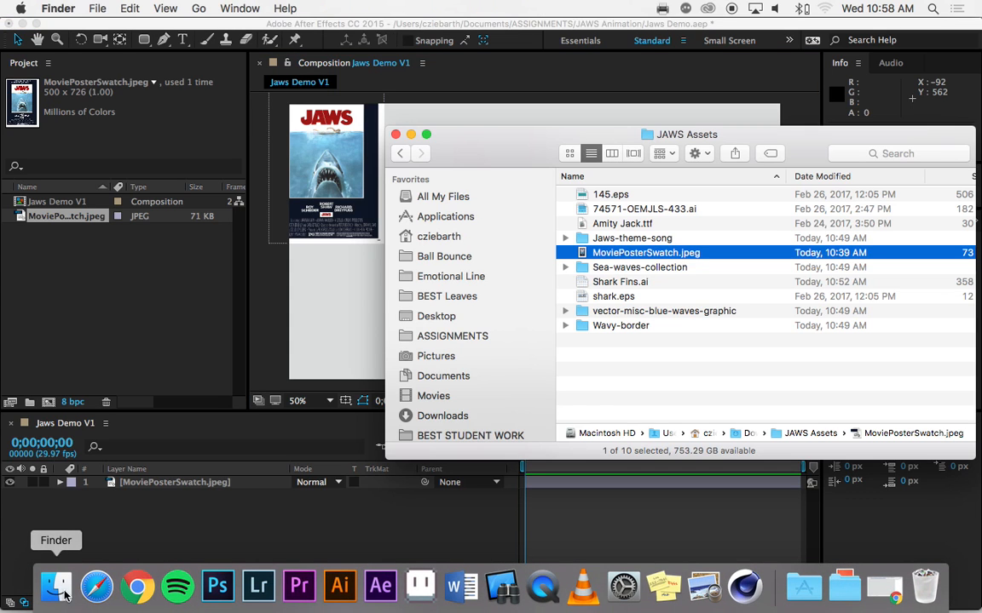
{"action": "left_click_drag", "start_coordinate": [560, 141], "coordinate": [405, 127]}
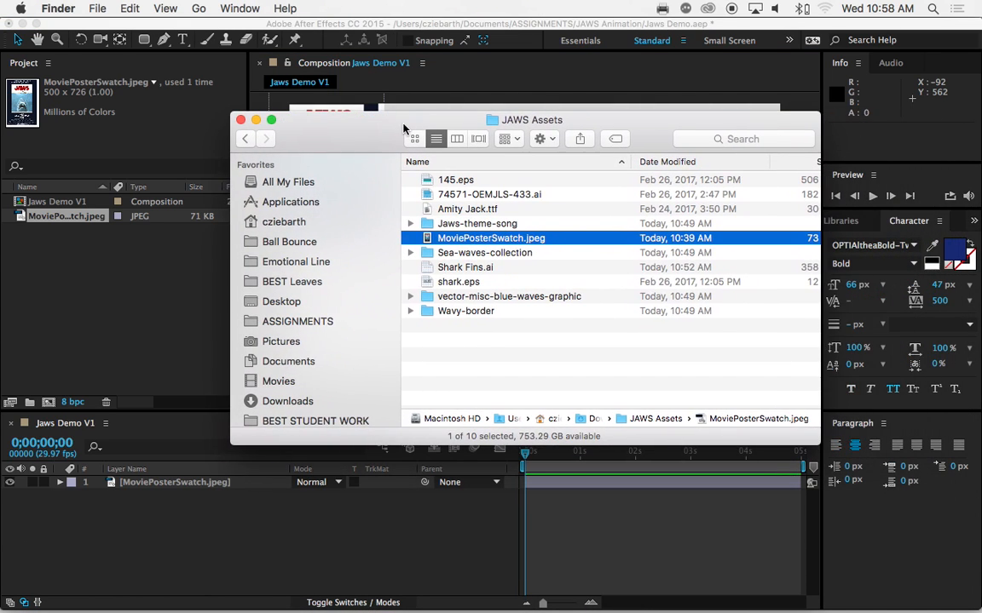
{"action": "left_click", "coordinate": [426, 268]}
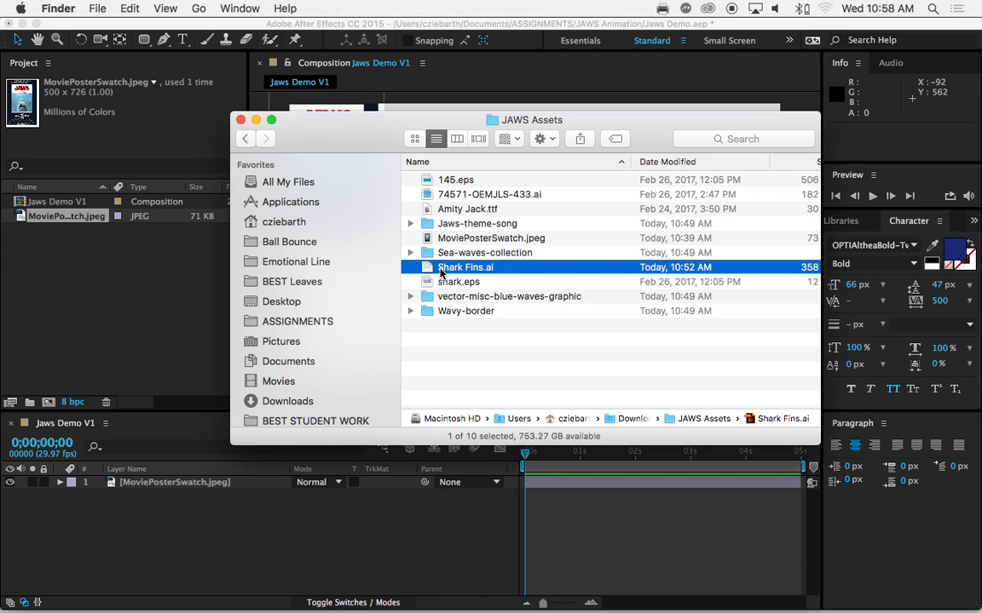
{"action": "double_click", "coordinate": [425, 269]}
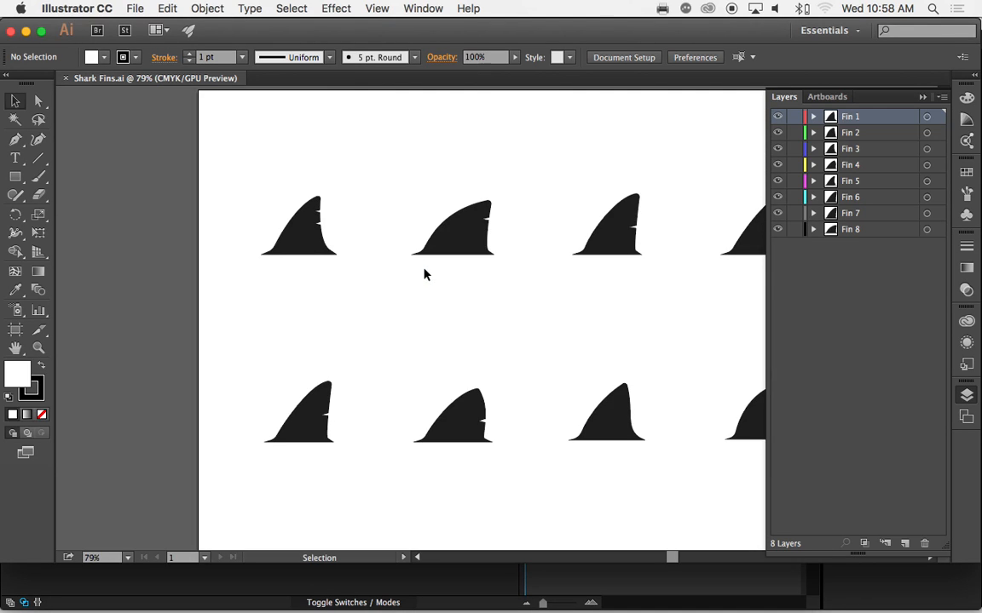
Select individual shark fins on the artboard to examine which layer each shape belongs to
{"action": "key", "text": "space"}
{"action": "left_click_drag", "start_coordinate": [517, 166], "coordinate": [407, 131]}
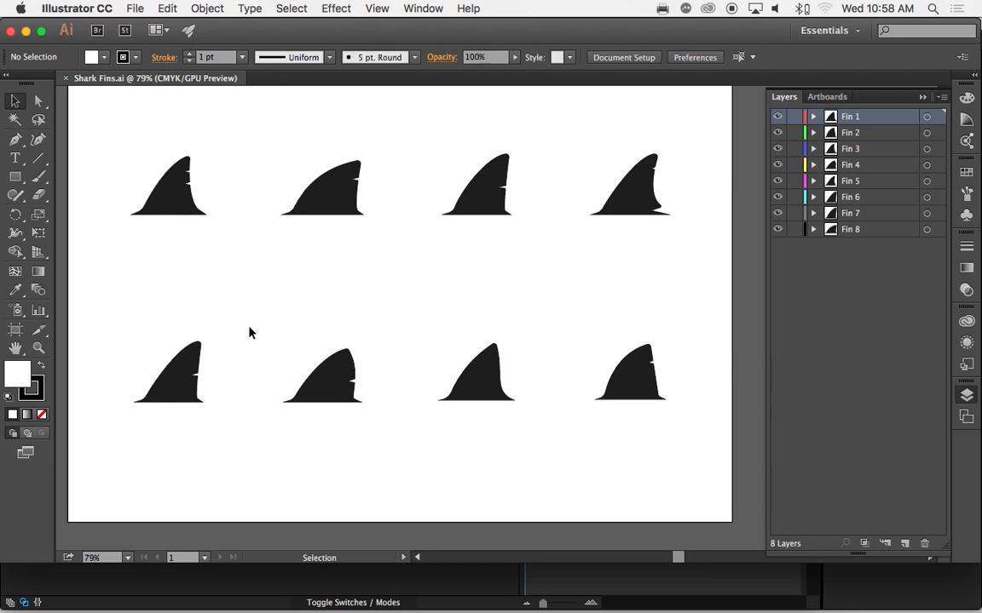
{"action": "left_click", "coordinate": [179, 189]}
{"action": "left_click", "coordinate": [333, 201]}
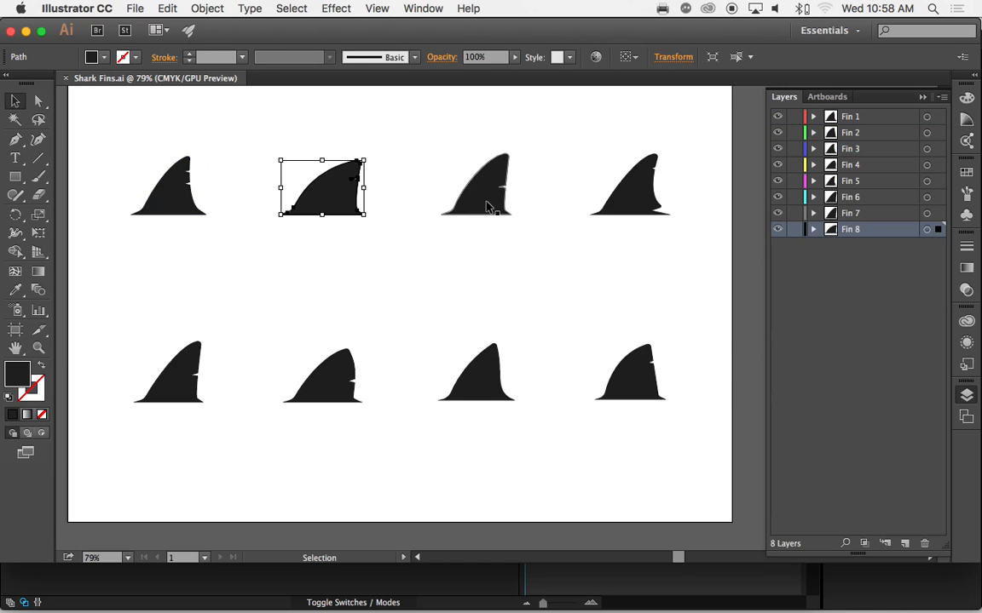
{"action": "left_click", "coordinate": [486, 204]}
{"action": "left_click", "coordinate": [632, 201]}
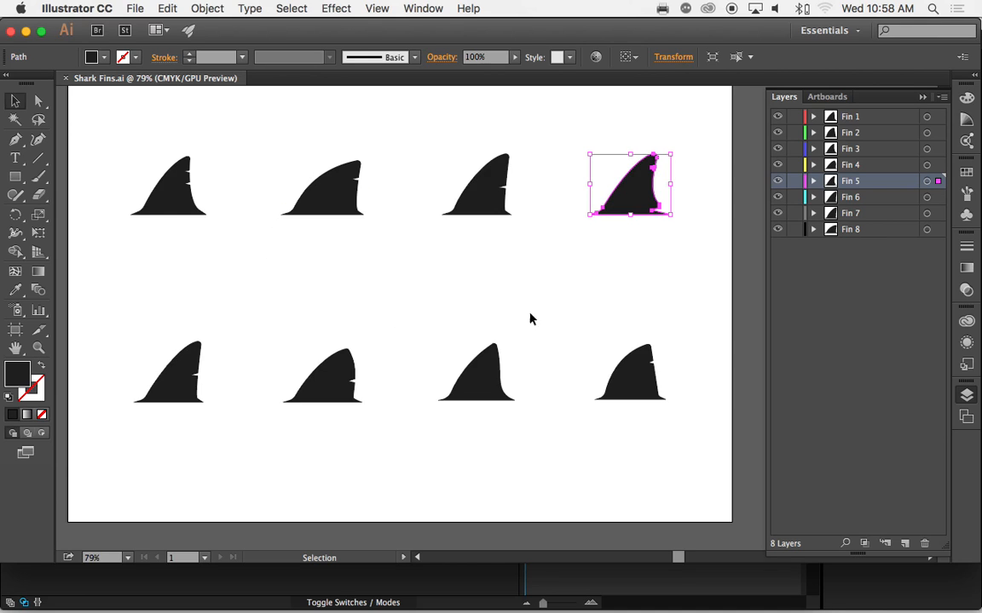
{"action": "left_click", "coordinate": [859, 197]}
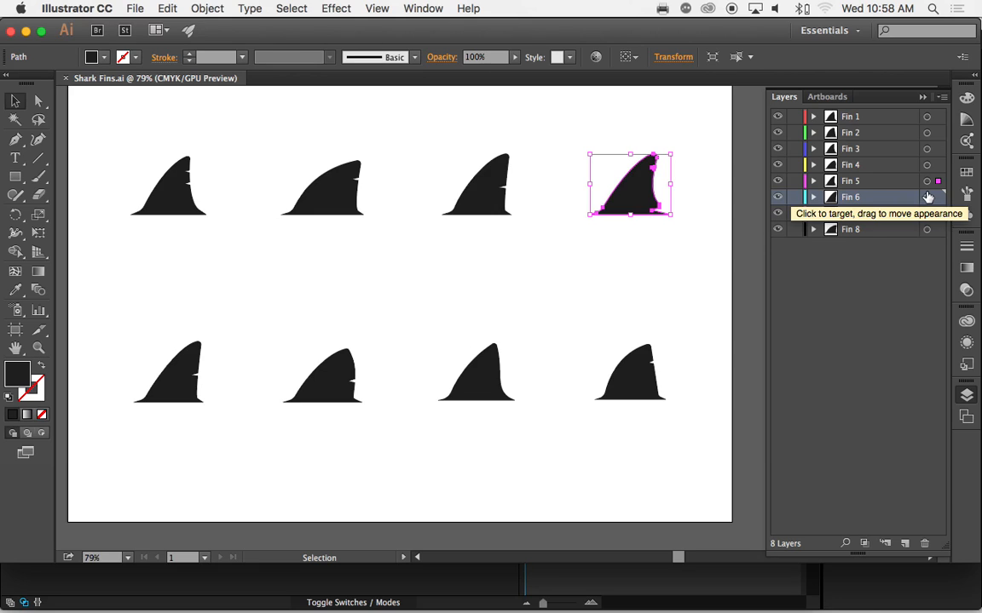
{"action": "left_click", "coordinate": [859, 151]}
{"action": "left_click", "coordinate": [337, 201]}
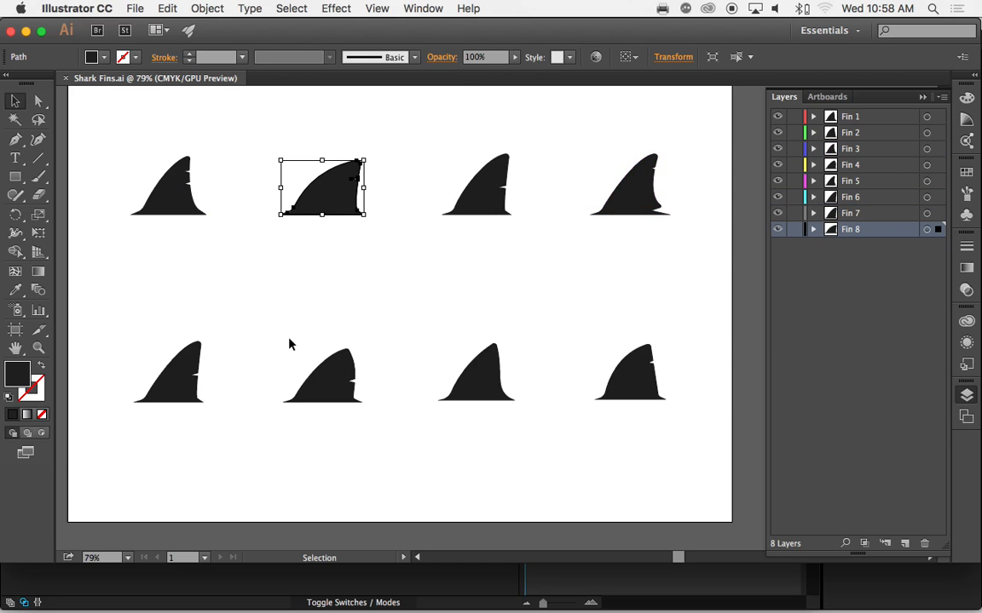
Select the lower-left shark fin on the artboard to identify its layer, and close the Shark Fins.ai document
{"action": "left_click", "coordinate": [186, 388]}
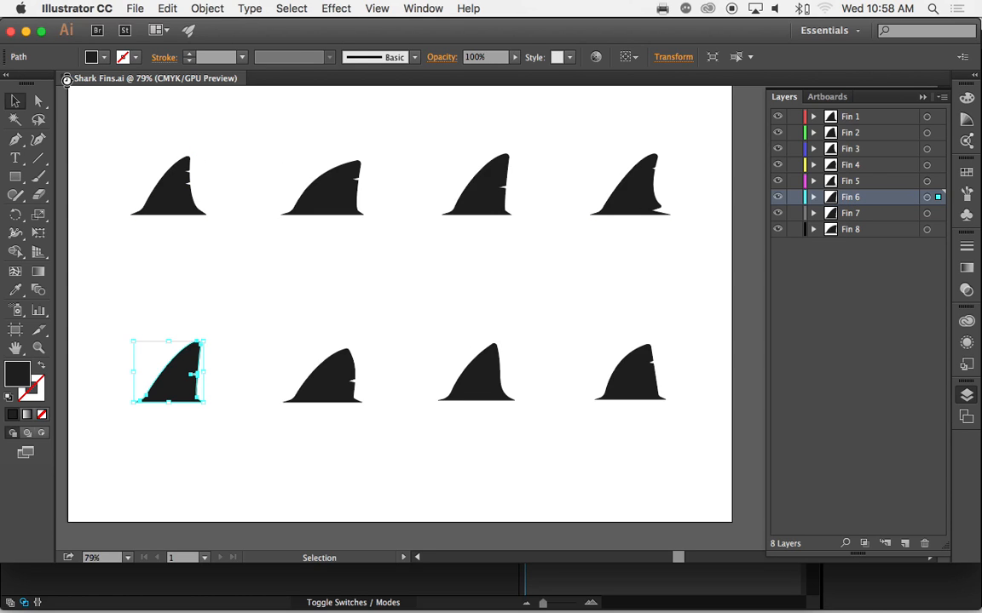
{"action": "left_click", "coordinate": [68, 80]}
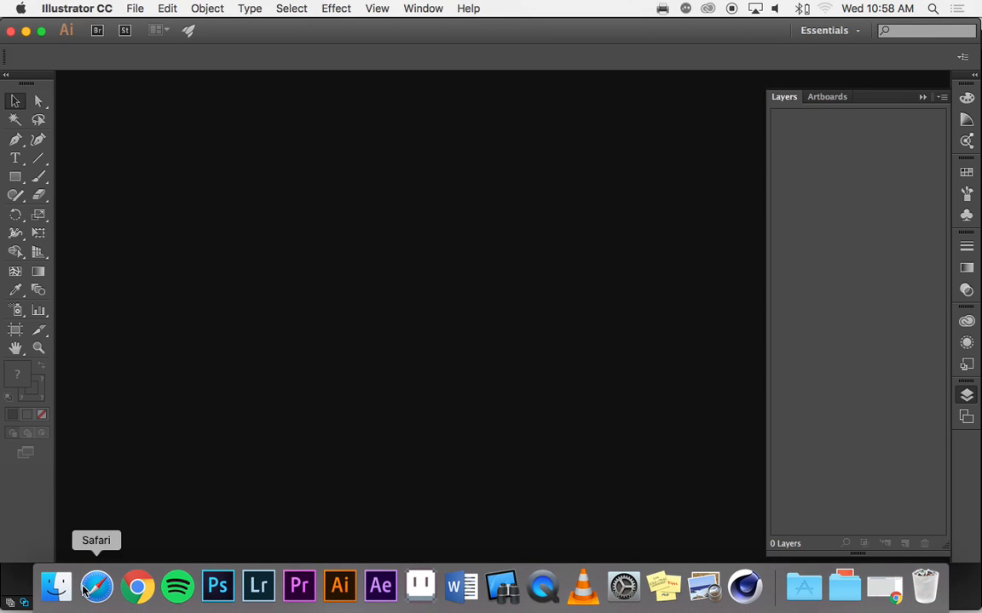
Switch to After Effects with the Jaws Demo V1 composition open
{"action": "left_click", "coordinate": [57, 586]}
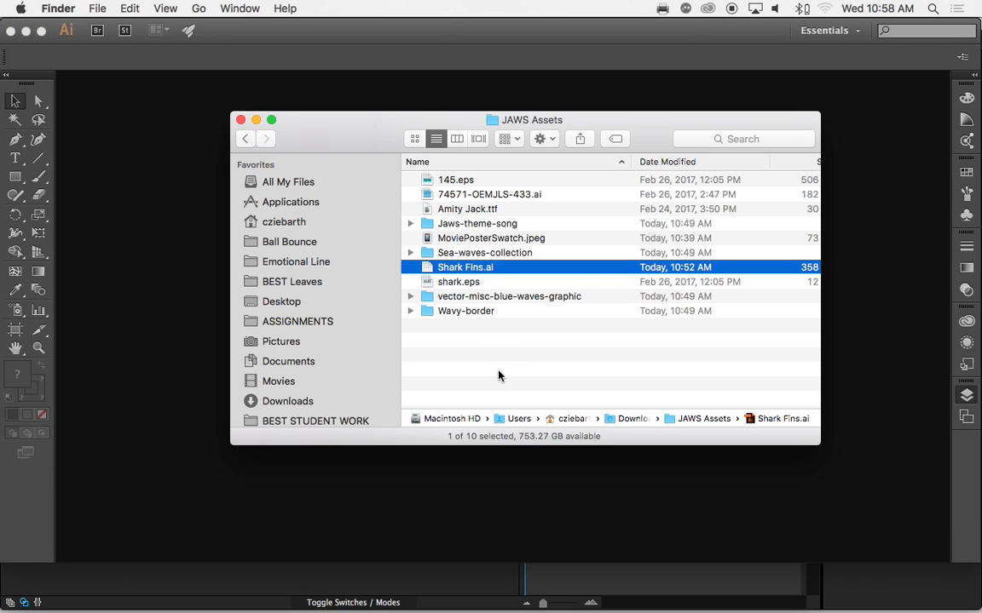
{"action": "key", "text": "super+Tab"}
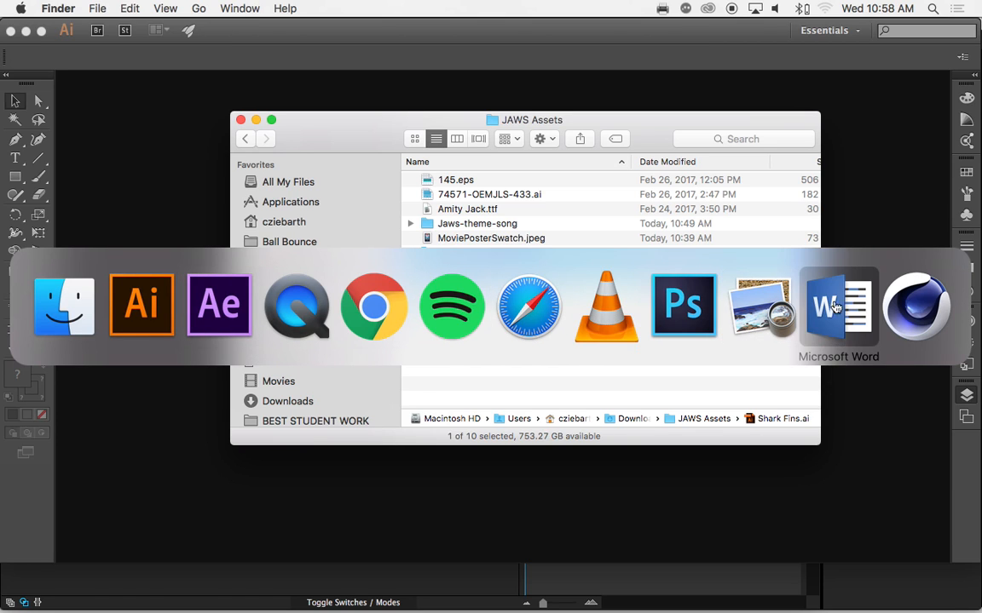
{"action": "left_click", "coordinate": [691, 126]}
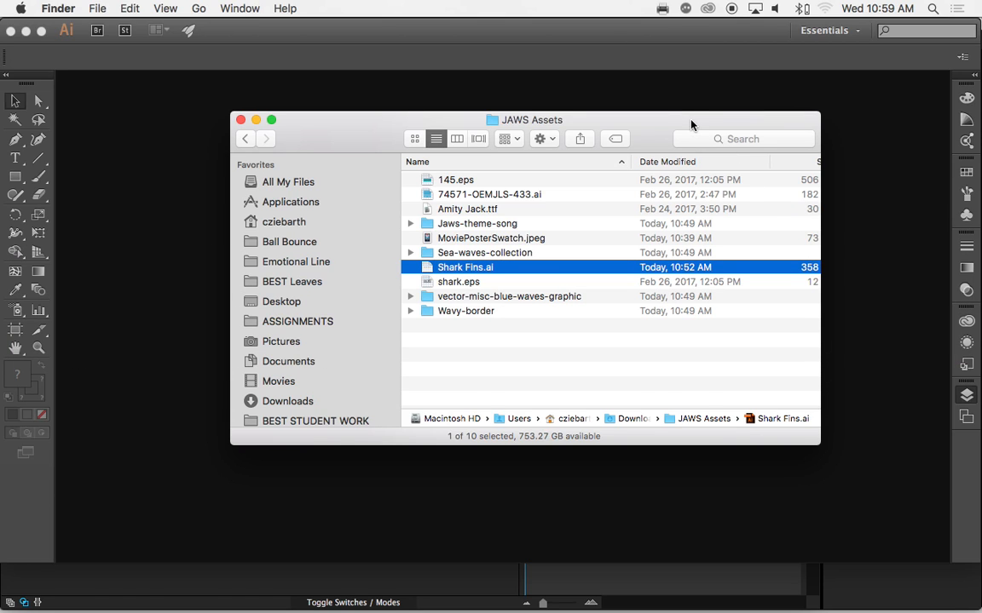
{"action": "key", "text": "super+Tab"}
{"action": "key", "text": "super+Tab"}
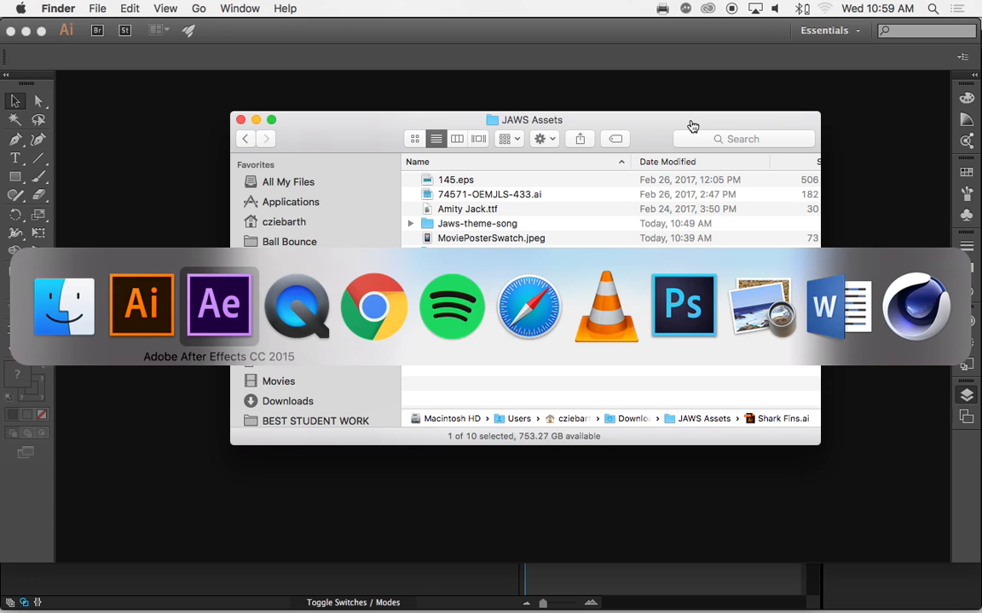
{"action": "key", "text": "super+Tab"}
{"action": "key", "text": "super+shift+Tab"}
{"action": "key", "text": "super+Tab"}
{"action": "key", "text": "super+Tab"}
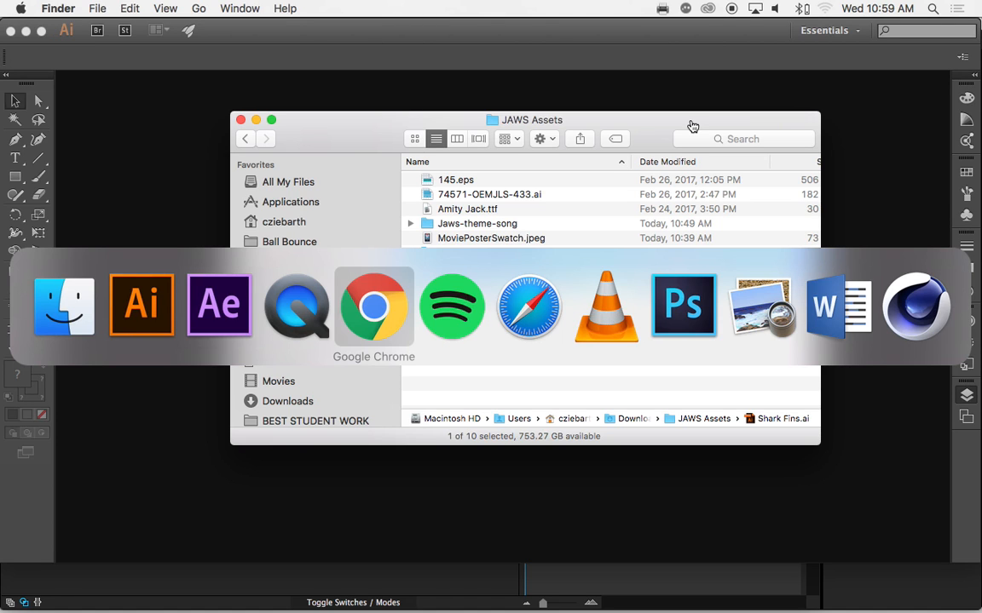
{"action": "key", "text": "super+shift+Tab"}
{"action": "key", "text": "super+shift+Tab"}
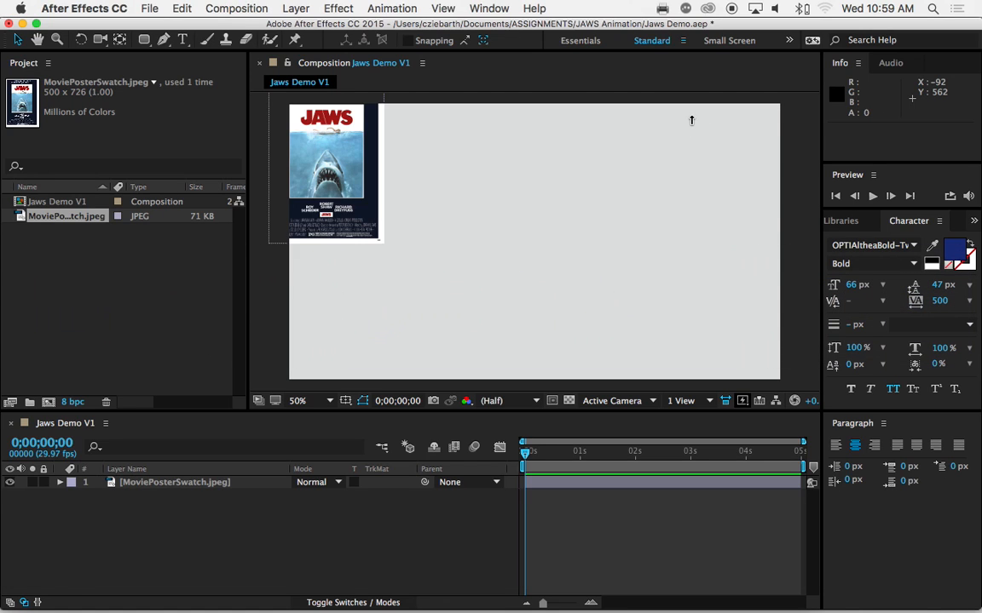
Import Shark Fins.ai from the JAWS Assets folder into the project as footage, using only the Fin 6 layer with Layer Size dimensions
{"action": "mouse_move", "coordinate": [258, 596]}
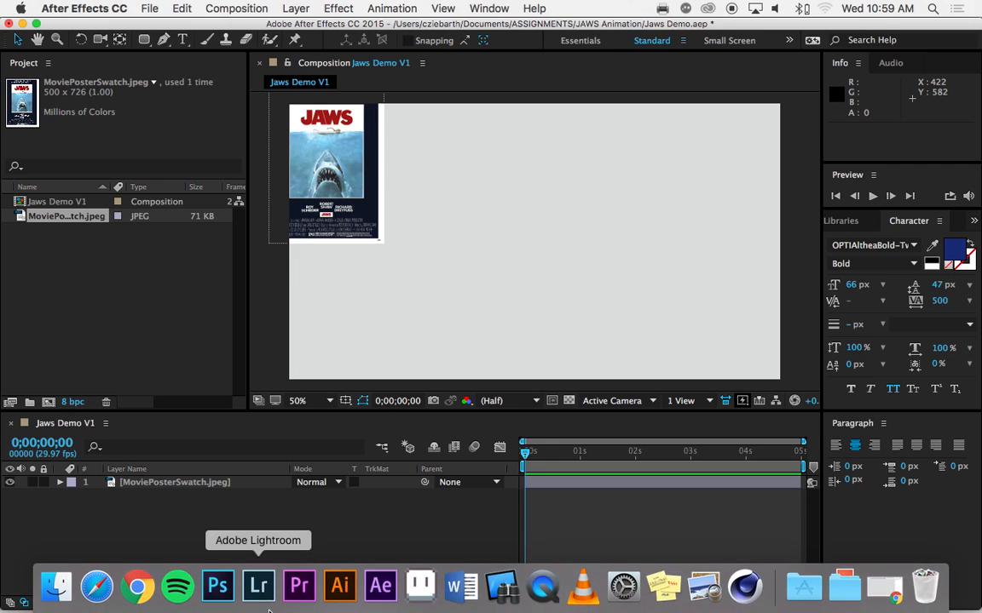
{"action": "left_click", "coordinate": [56, 588]}
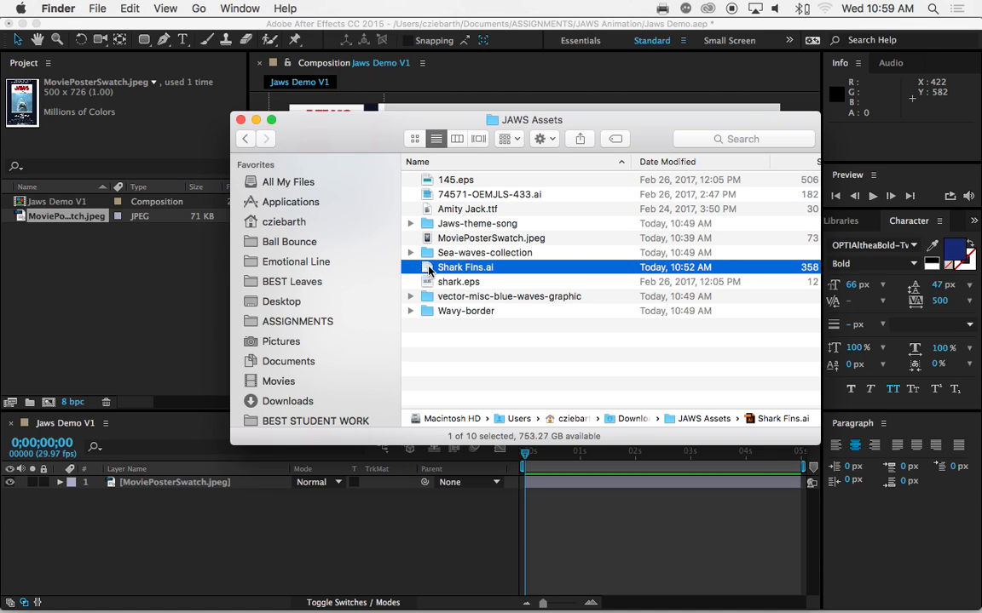
{"action": "left_click_drag", "start_coordinate": [428, 269], "coordinate": [119, 278]}
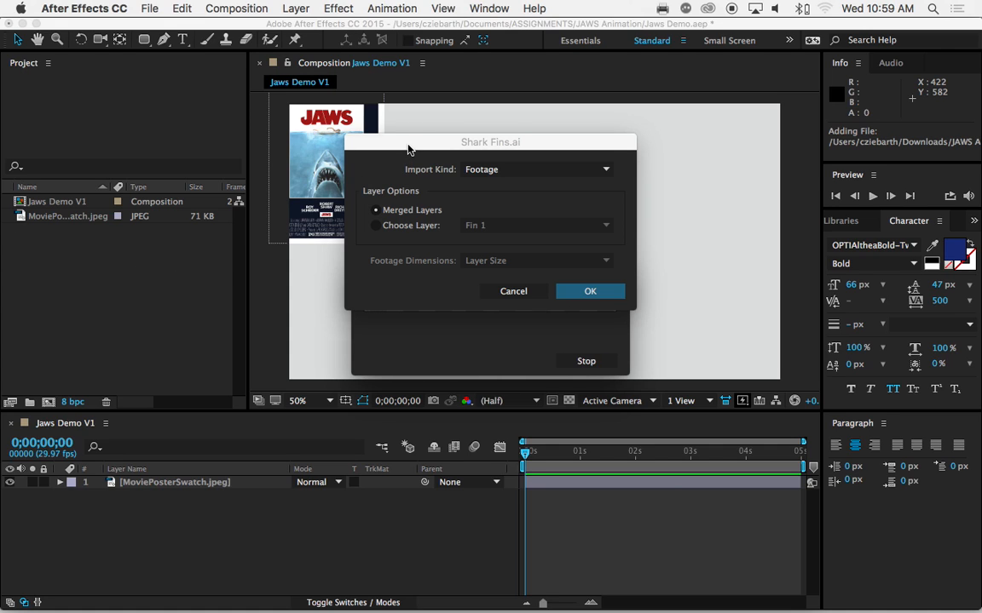
{"action": "left_click_drag", "start_coordinate": [409, 150], "coordinate": [406, 214]}
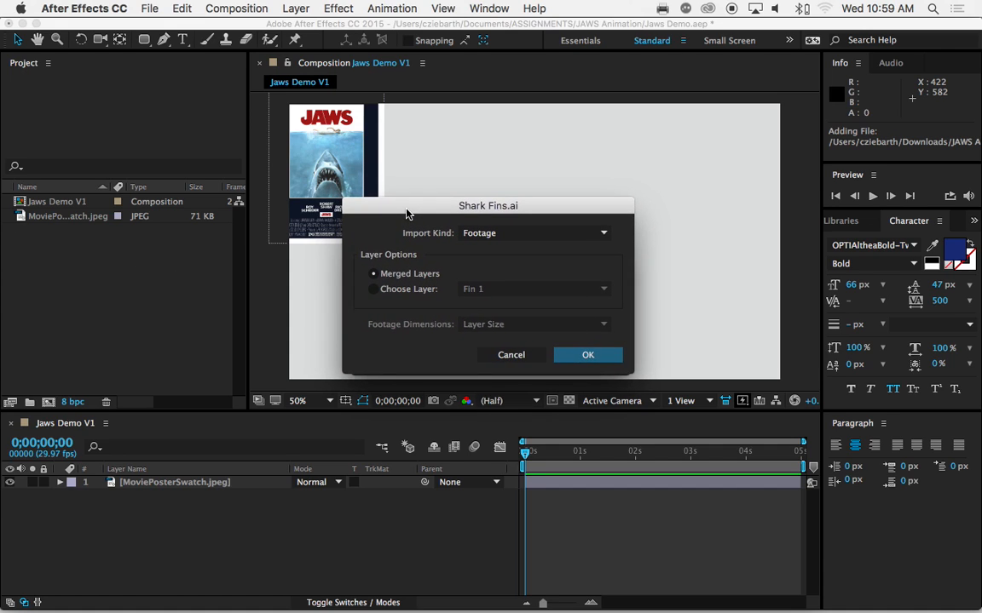
{"action": "left_click", "coordinate": [417, 291]}
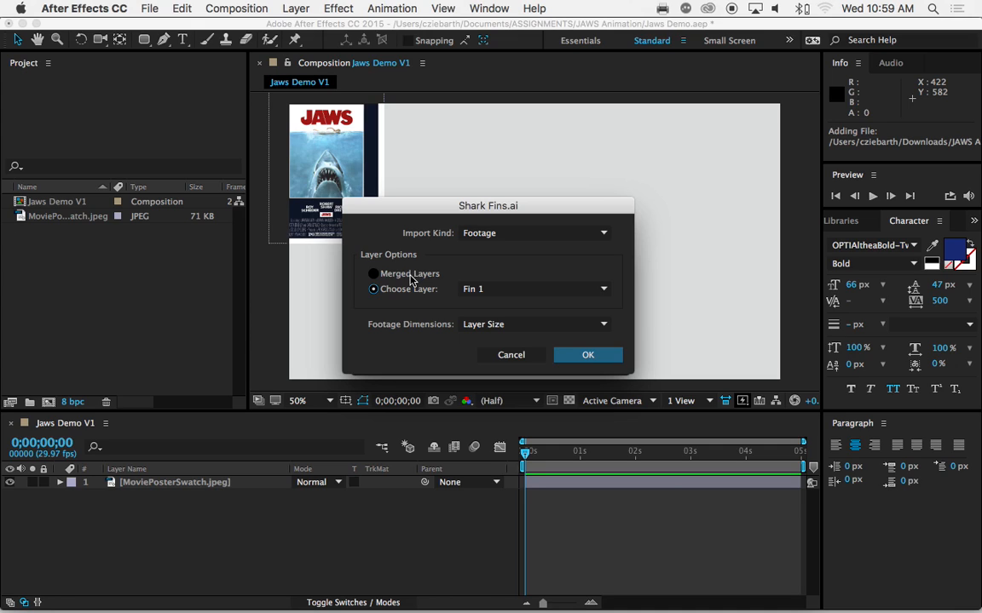
{"action": "left_click", "coordinate": [466, 290]}
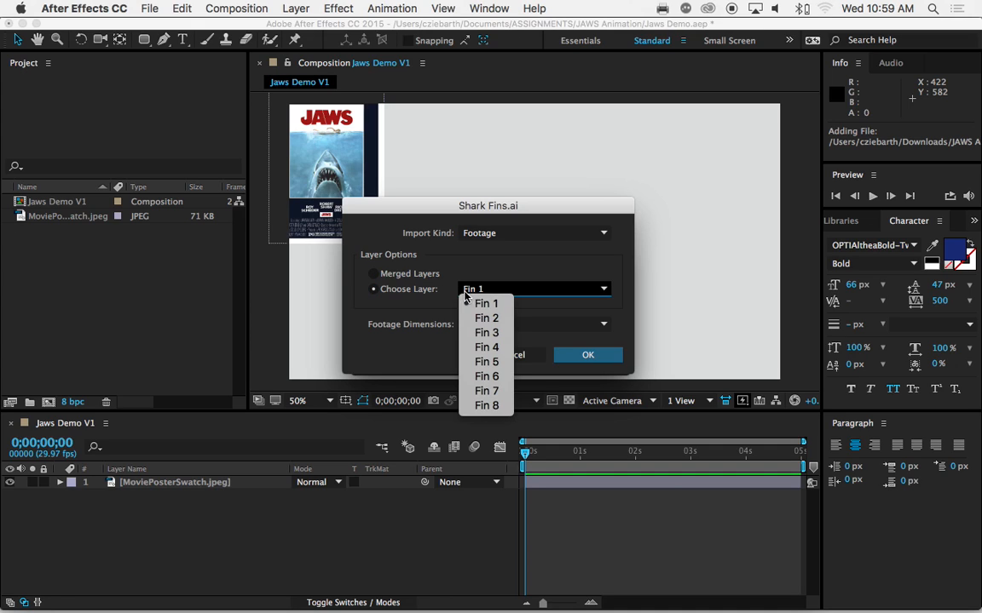
{"action": "left_click", "coordinate": [485, 376]}
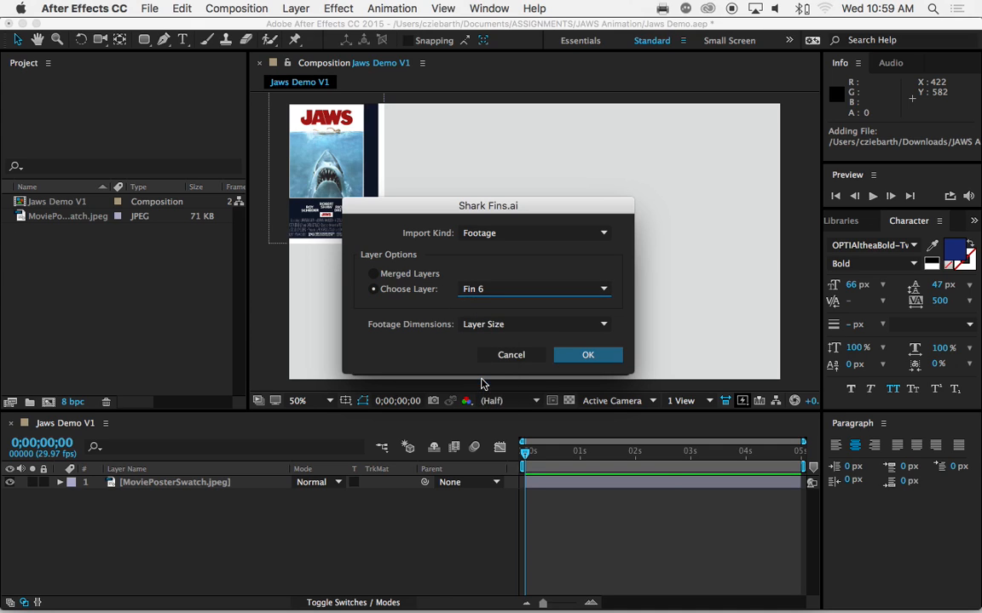
{"action": "left_click", "coordinate": [607, 361]}
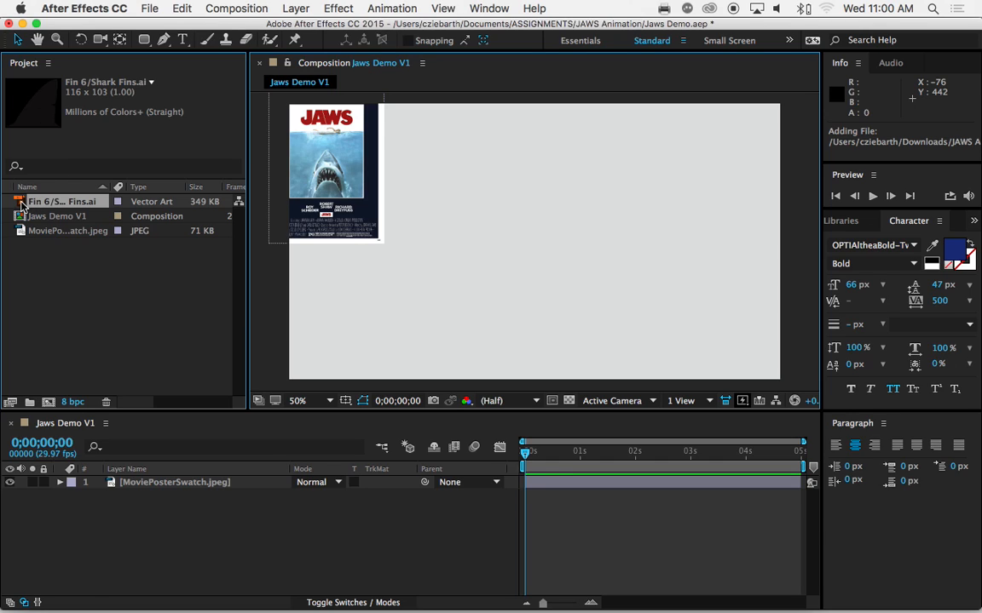
Place the Fin 6 artwork at the centre of the Jaws Demo V1 composition and create shapes from its vector layer
{"action": "left_click_drag", "start_coordinate": [22, 205], "coordinate": [499, 253]}
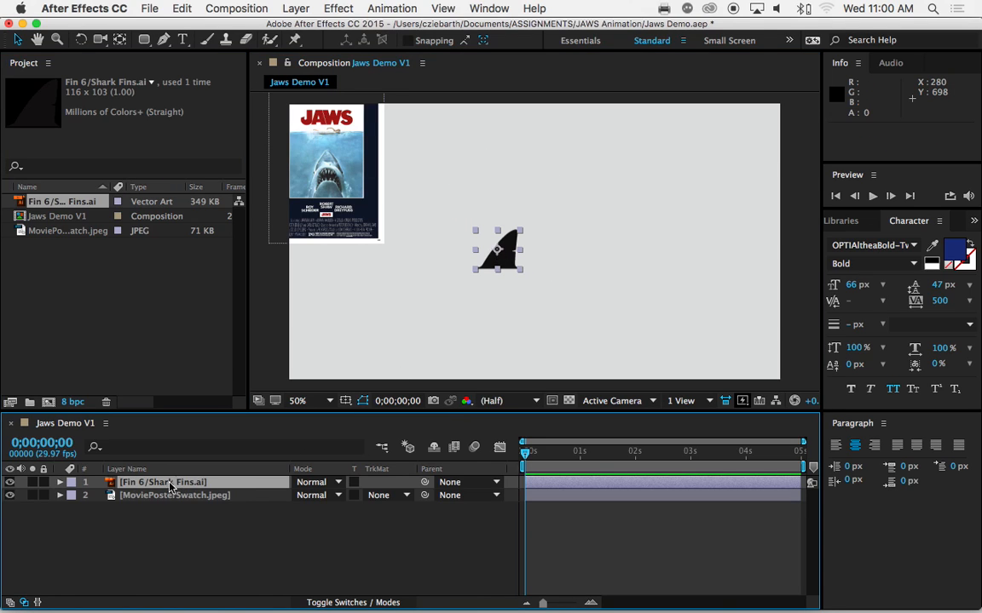
{"action": "left_click", "coordinate": [128, 496]}
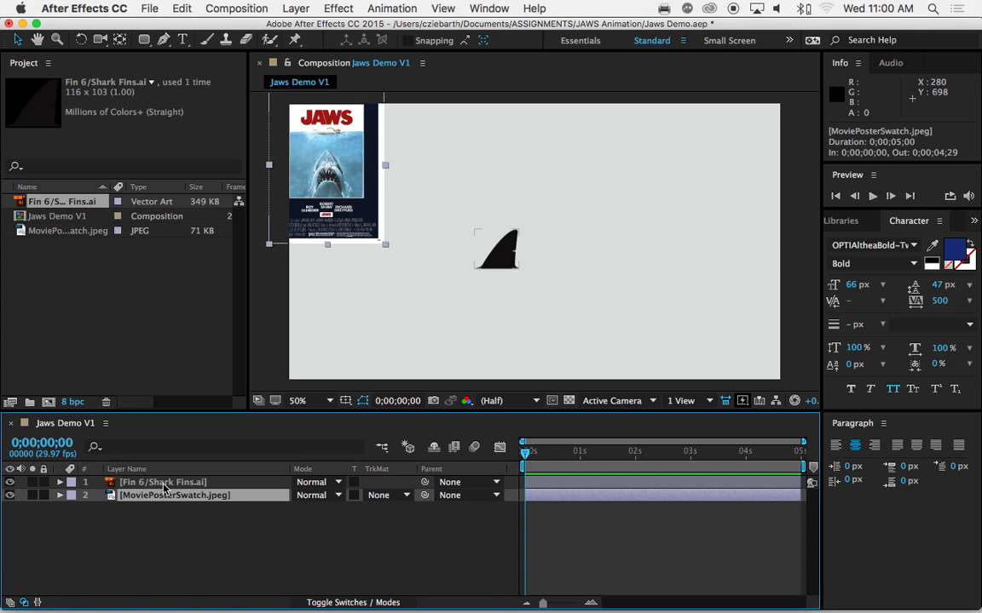
{"action": "left_click", "coordinate": [164, 487]}
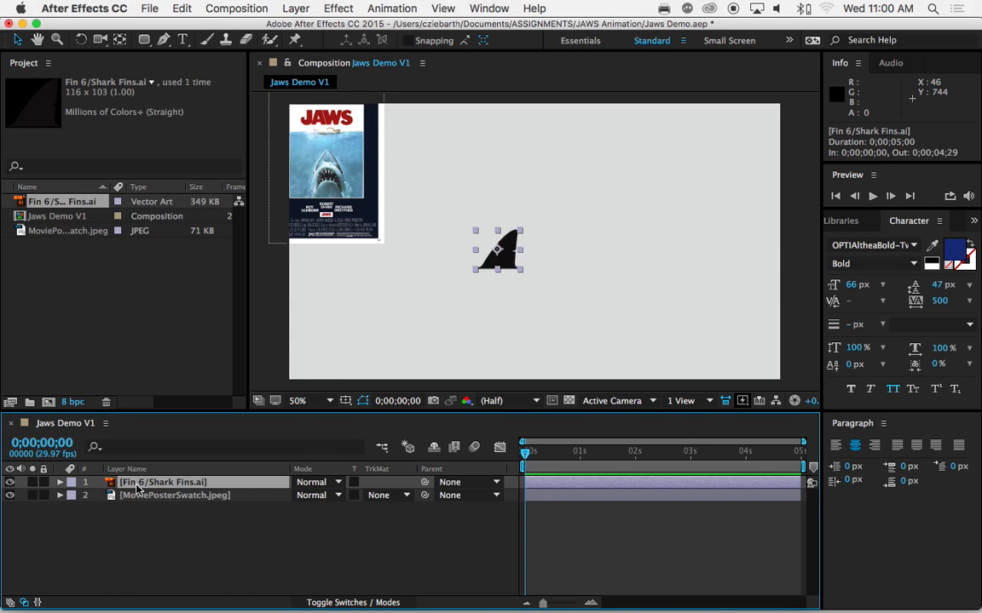
{"action": "right_click", "coordinate": [136, 488]}
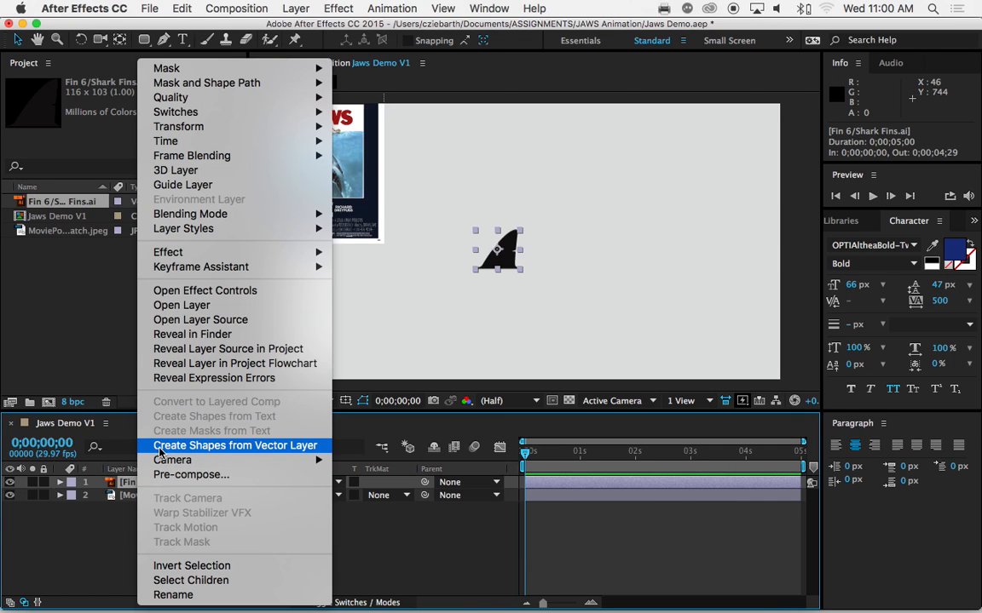
{"action": "left_click", "coordinate": [295, 445]}
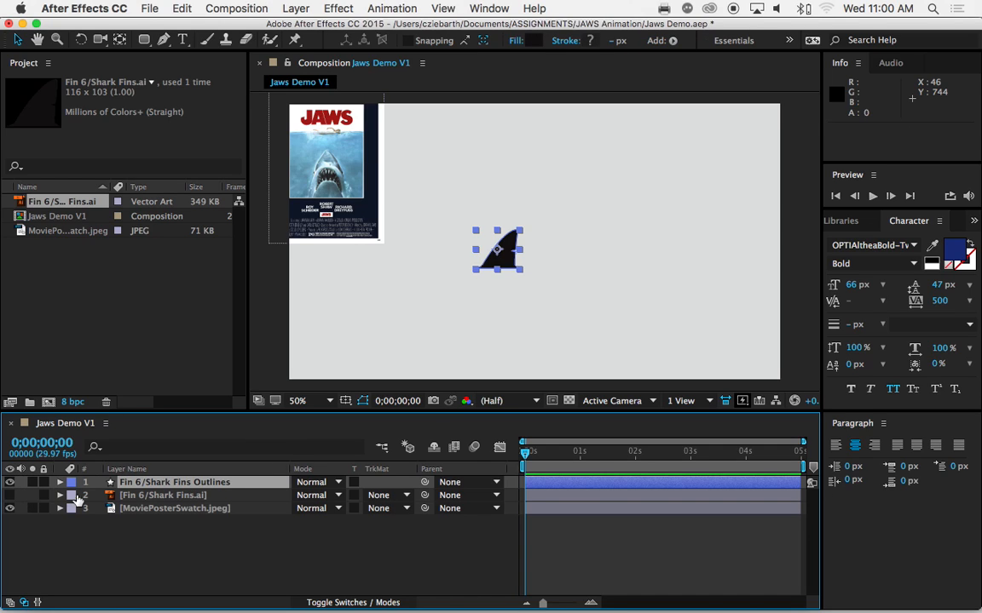
Delete the original Fin 6/Shark Fins.ai vector layer from the composition, keeping the outlines layer
{"action": "left_click", "coordinate": [132, 497]}
{"action": "left_click", "coordinate": [132, 483]}
{"action": "left_click", "coordinate": [134, 497]}
{"action": "left_click", "coordinate": [136, 484]}
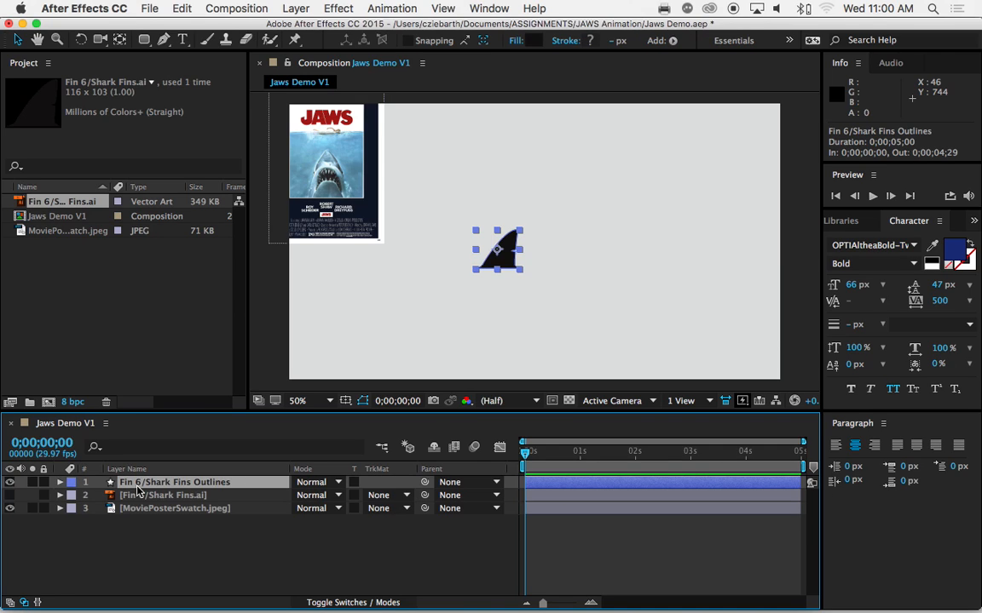
{"action": "left_click", "coordinate": [140, 497]}
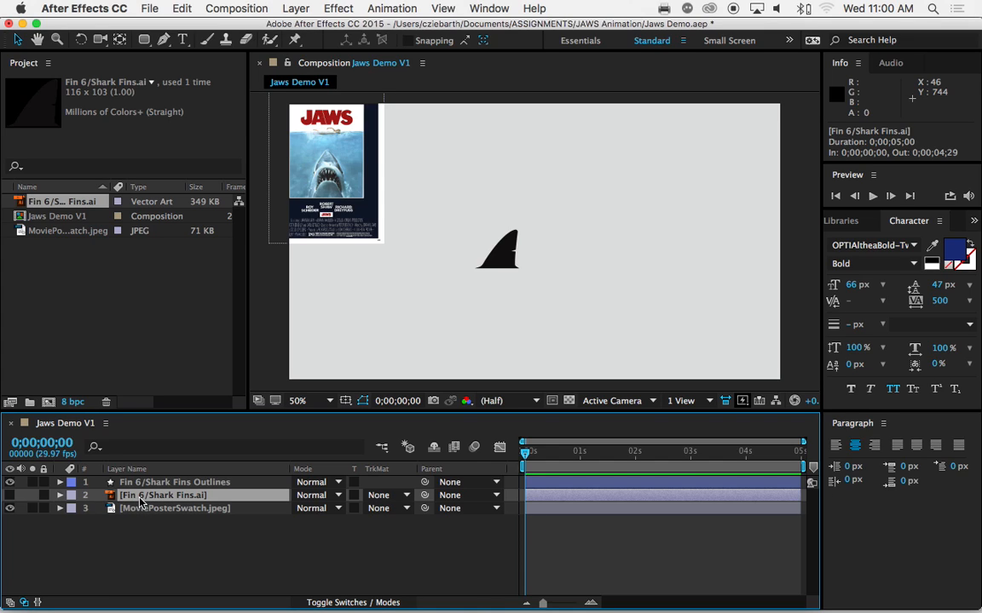
{"action": "key", "text": "Delete"}
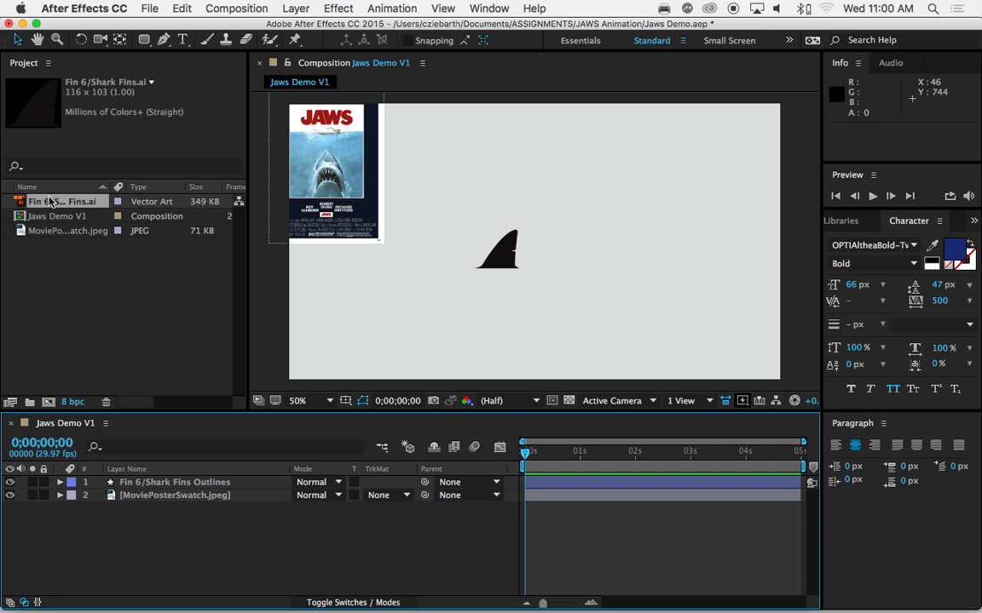
Scale the Fin 6/Shark Fins Outlines layer to about 495% proportionally
{"action": "left_click", "coordinate": [143, 484]}
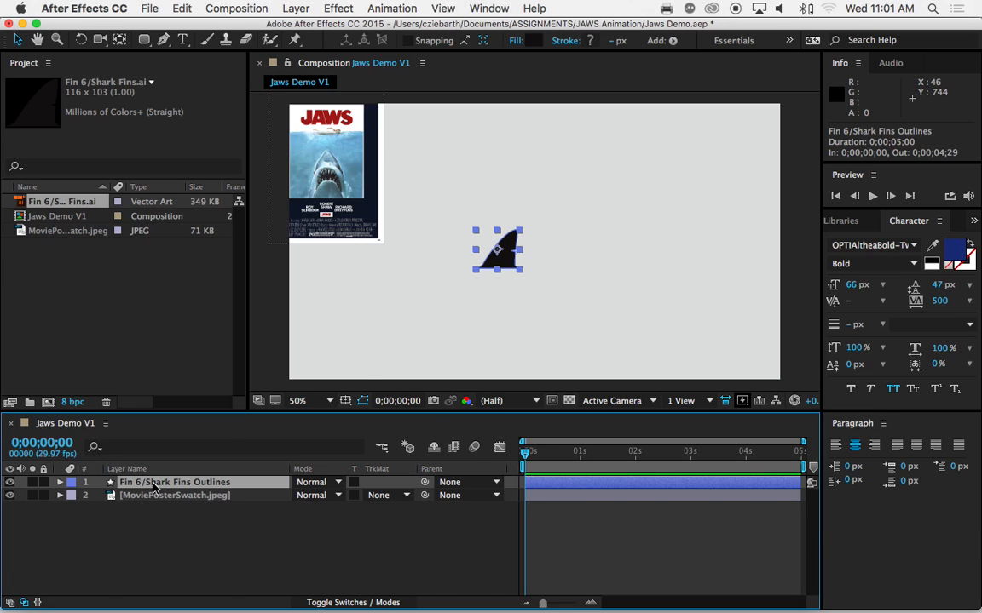
{"action": "left_click_drag", "start_coordinate": [519, 234], "coordinate": [629, 158]}
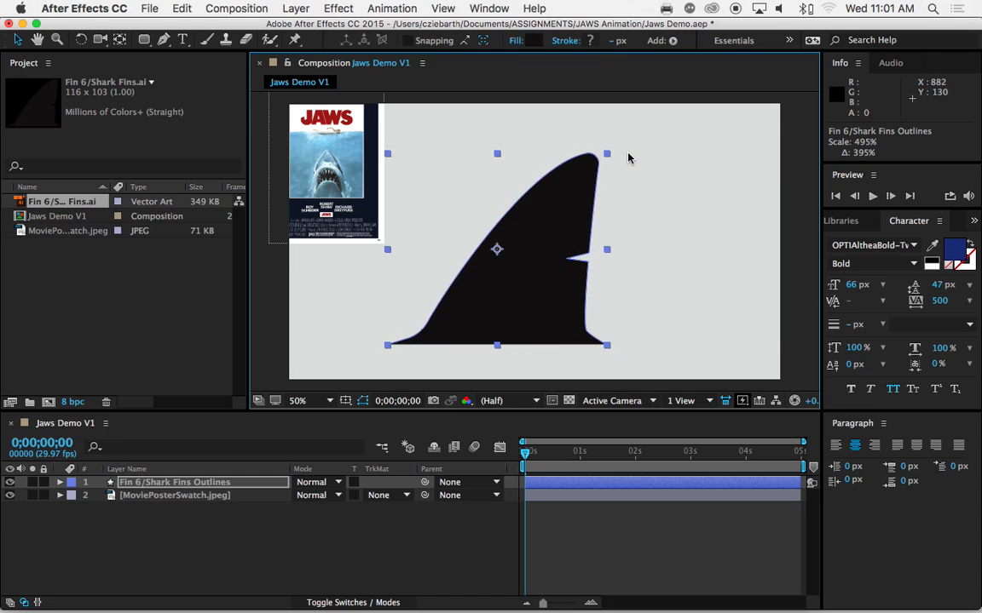
Try to give the shark fin shape a purple stroke with colour BA4CF1
{"action": "left_click", "coordinate": [590, 41]}
{"action": "left_click", "coordinate": [228, 97]}
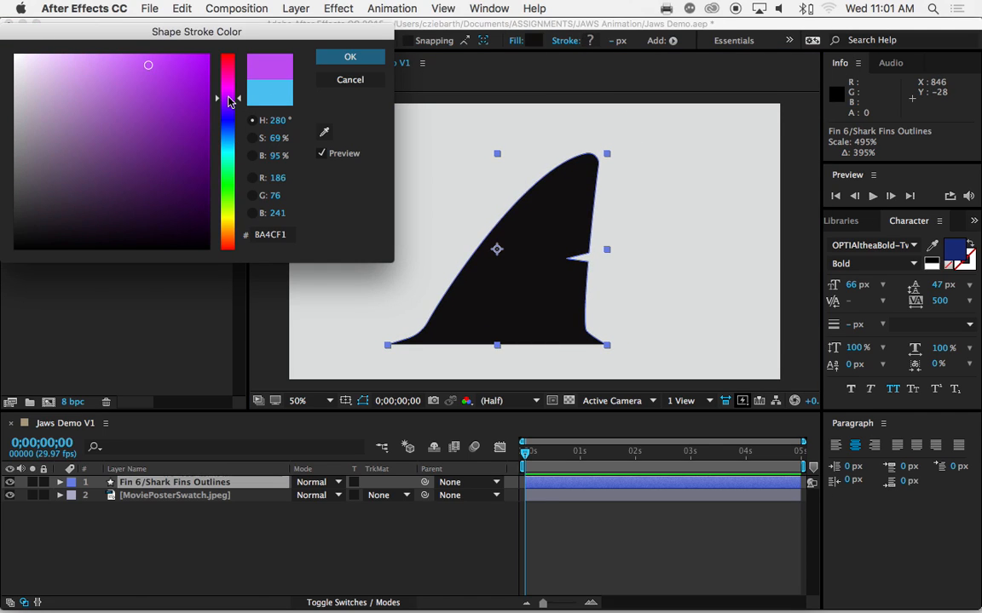
{"action": "left_click", "coordinate": [348, 58]}
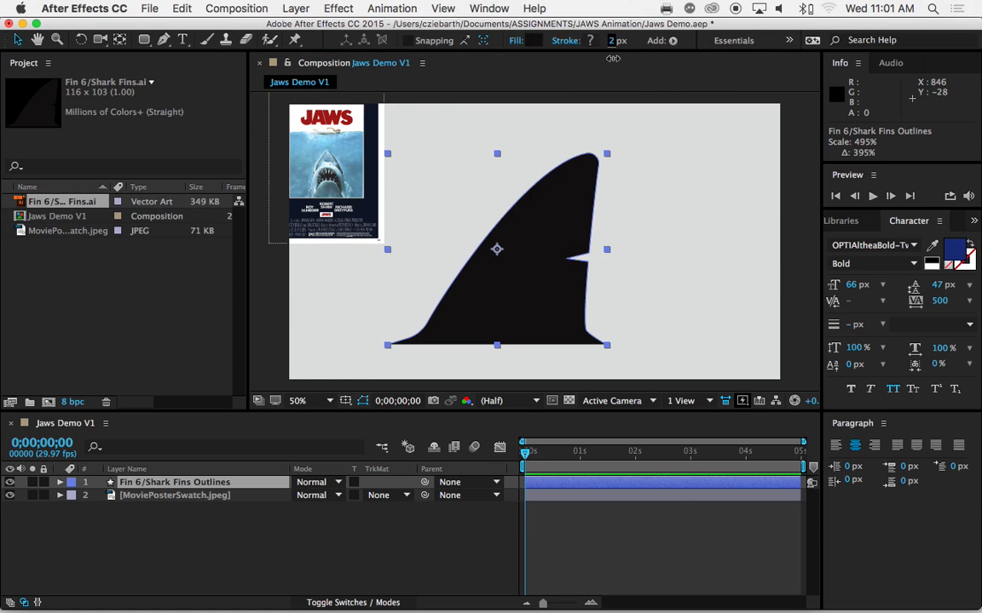
{"action": "left_click", "coordinate": [612, 129]}
{"action": "left_click", "coordinate": [554, 210]}
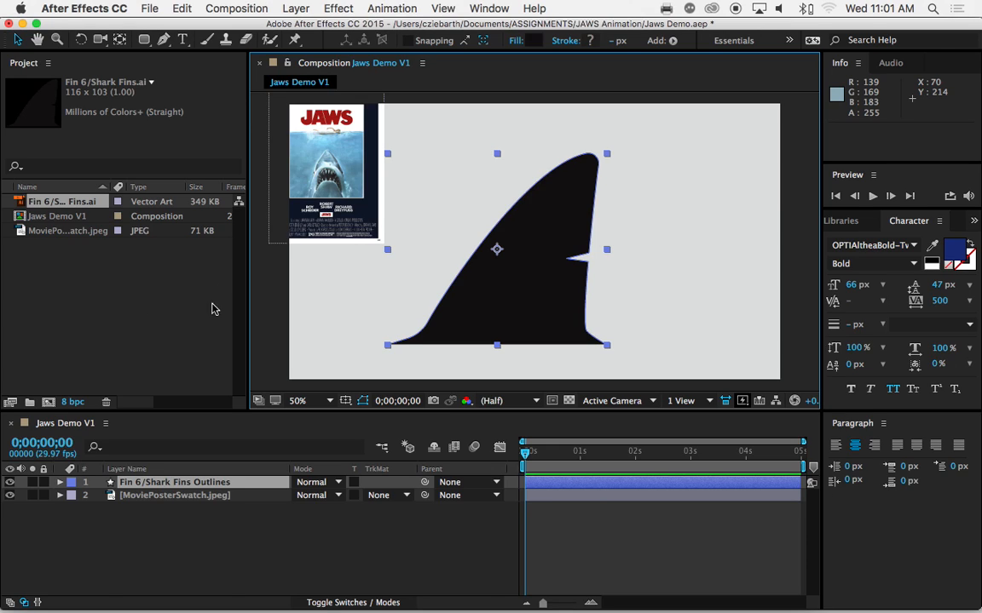
Move the shark fin to the right side of the frame, at about position 946, 308, and deselect it
{"action": "left_click", "coordinate": [237, 538]}
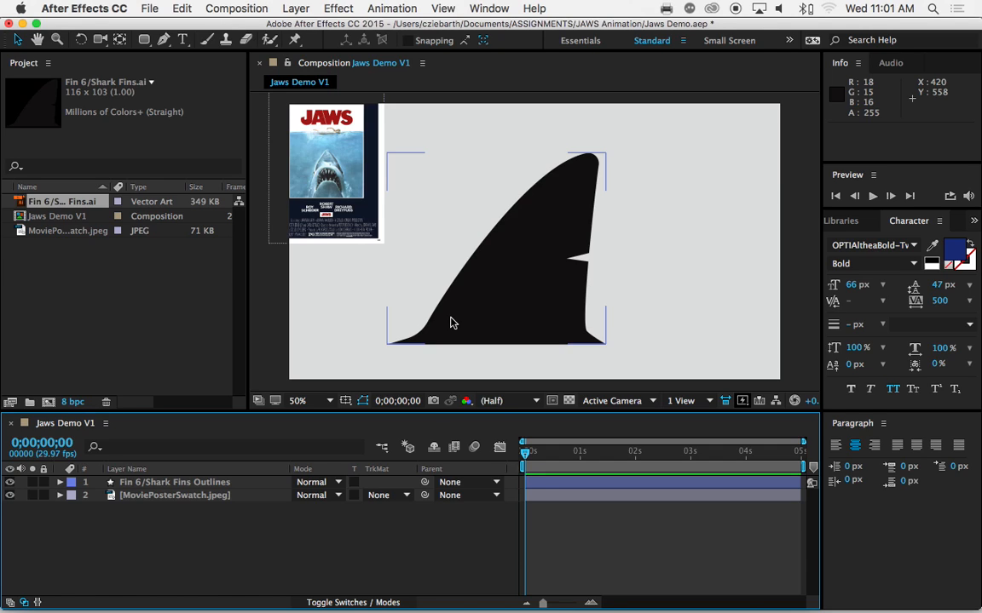
{"action": "left_click_drag", "start_coordinate": [482, 279], "coordinate": [645, 254]}
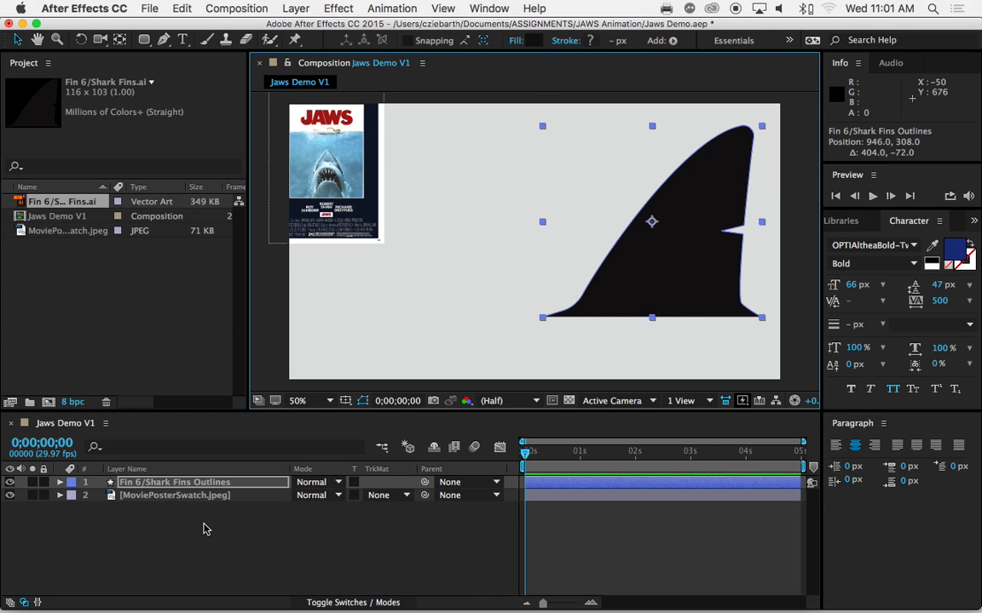
{"action": "left_click", "coordinate": [203, 528]}
Add a text layer reading "JAWS" and move it below the poster and beside the fin, at about position 538, 564
{"action": "left_click", "coordinate": [183, 39]}
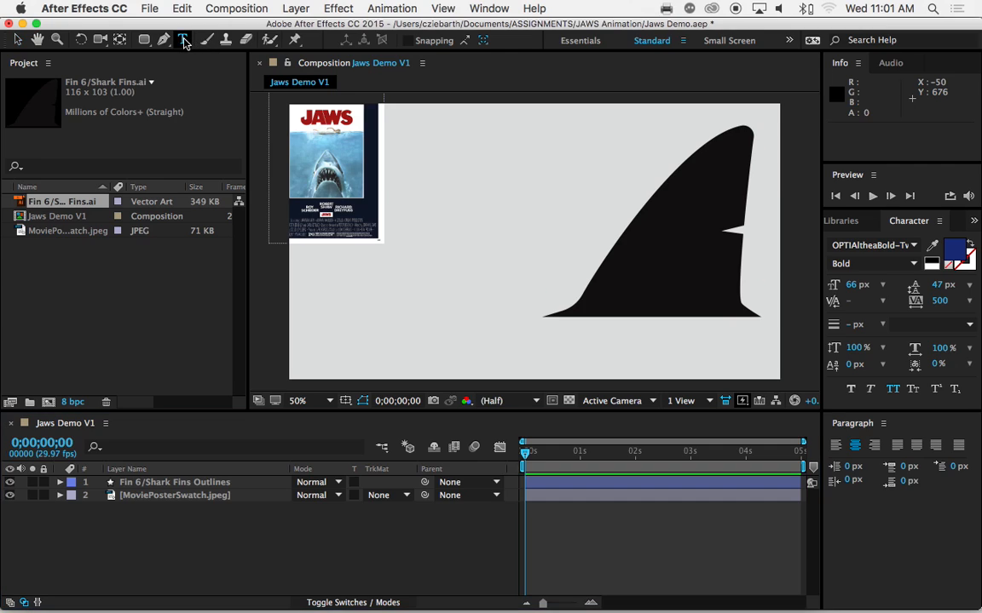
{"action": "left_click", "coordinate": [347, 298]}
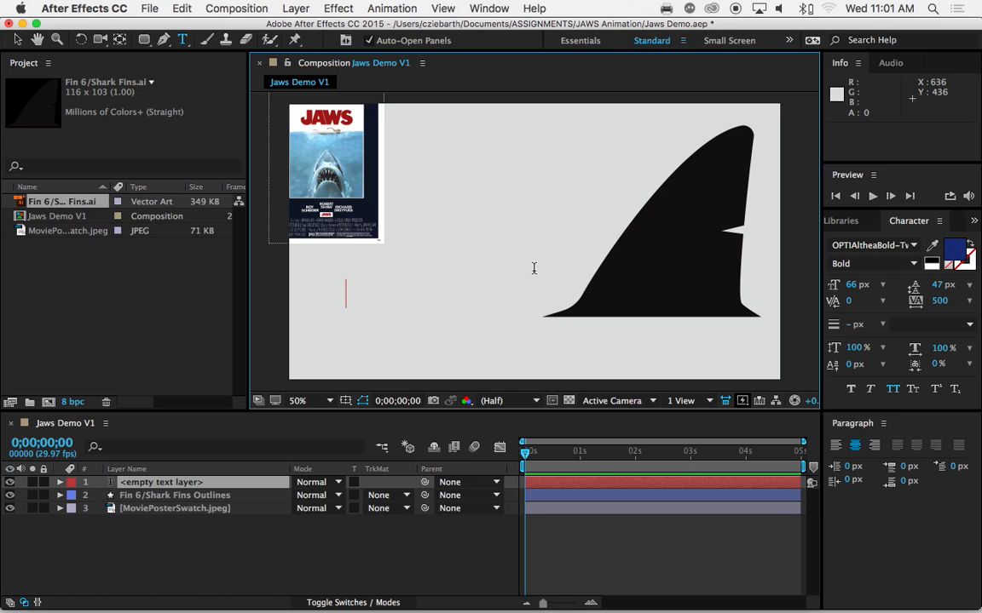
{"action": "type", "text": "JAWS"}
{"action": "left_click_drag", "start_coordinate": [474, 332], "coordinate": [642, 352]}
Select the whole JAWS text, show the character settings and change its font to Amity Jack
{"action": "double_click", "coordinate": [501, 317]}
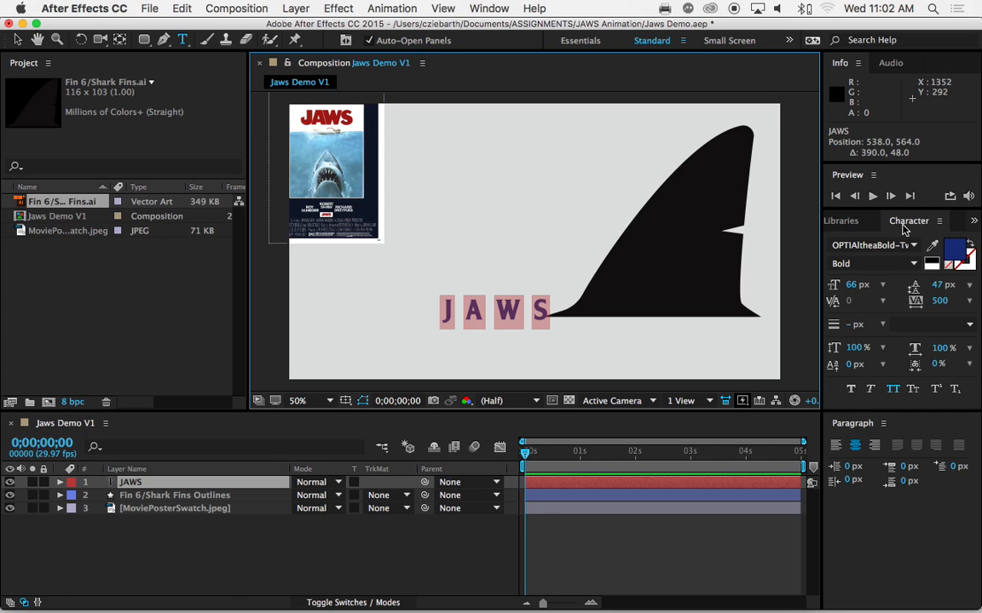
{"action": "left_click", "coordinate": [499, 10]}
{"action": "left_click", "coordinate": [512, 132]}
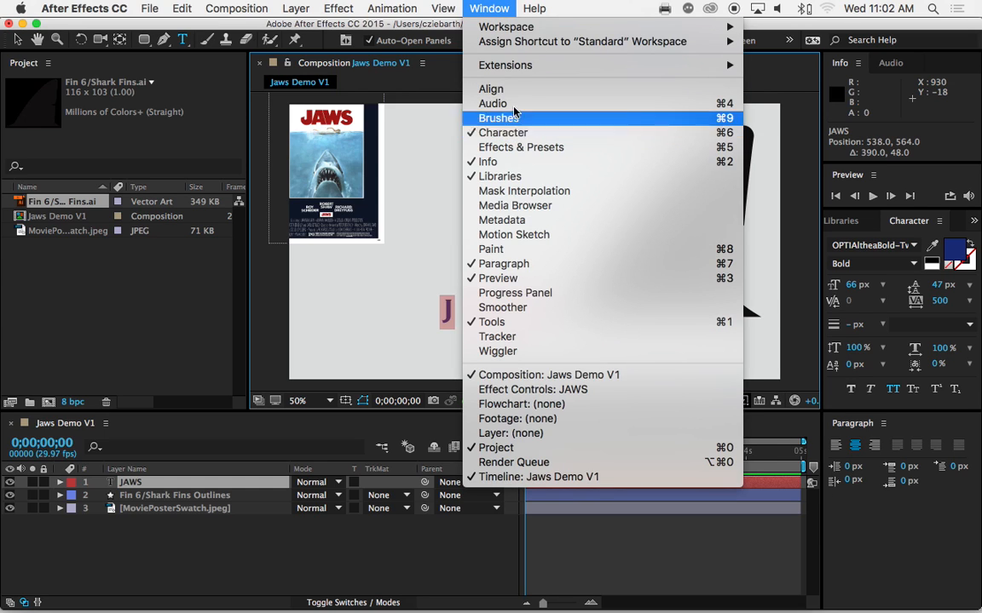
{"action": "left_click", "coordinate": [913, 247]}
{"action": "scroll", "coordinate": [899, 305], "scroll_direction": "up", "scroll_amount": 10}
{"action": "scroll", "coordinate": [899, 305], "scroll_direction": "up", "scroll_amount": 20}
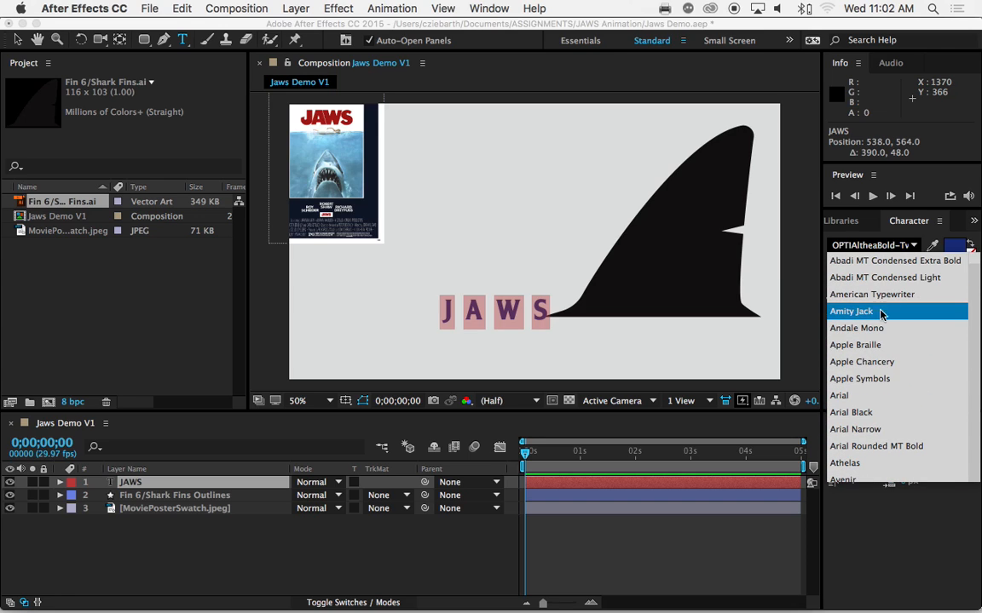
{"action": "left_click", "coordinate": [868, 314]}
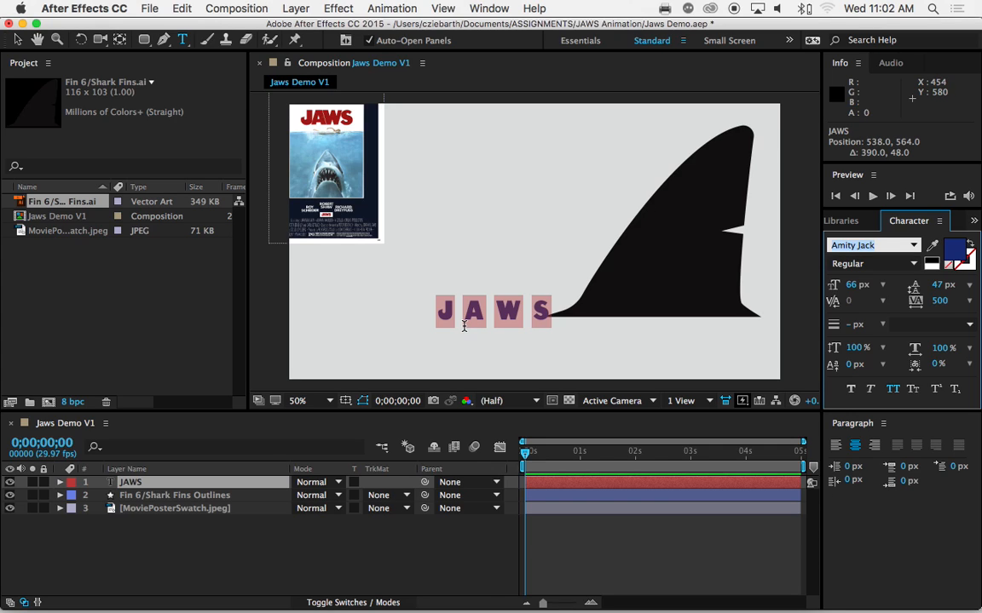
Move the JAWS text up beside the poster, at about position 522, 196, and set the tracking of all its letters to -29
{"action": "left_click_drag", "start_coordinate": [495, 377], "coordinate": [490, 229]}
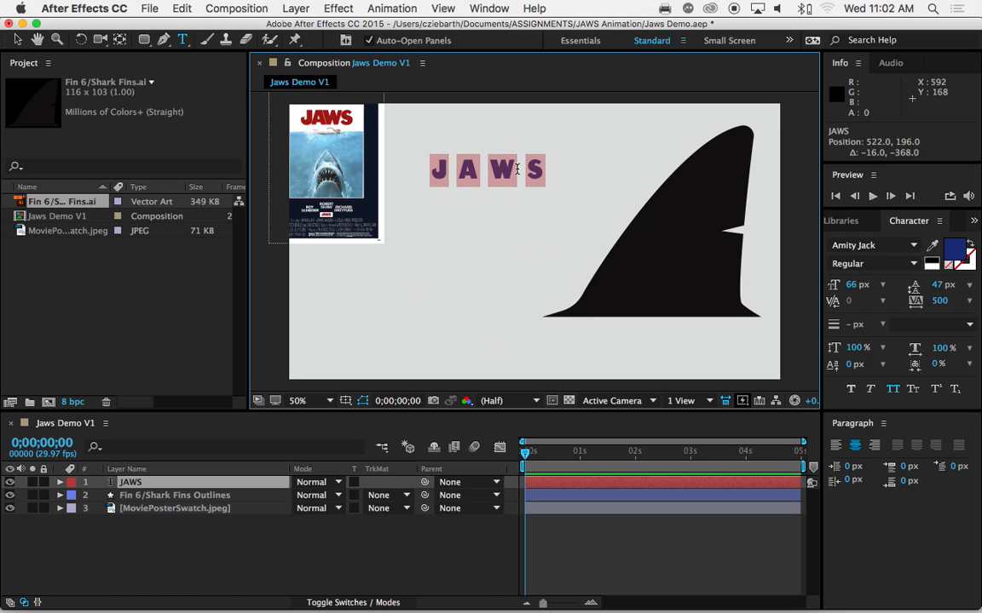
{"action": "left_click", "coordinate": [488, 169]}
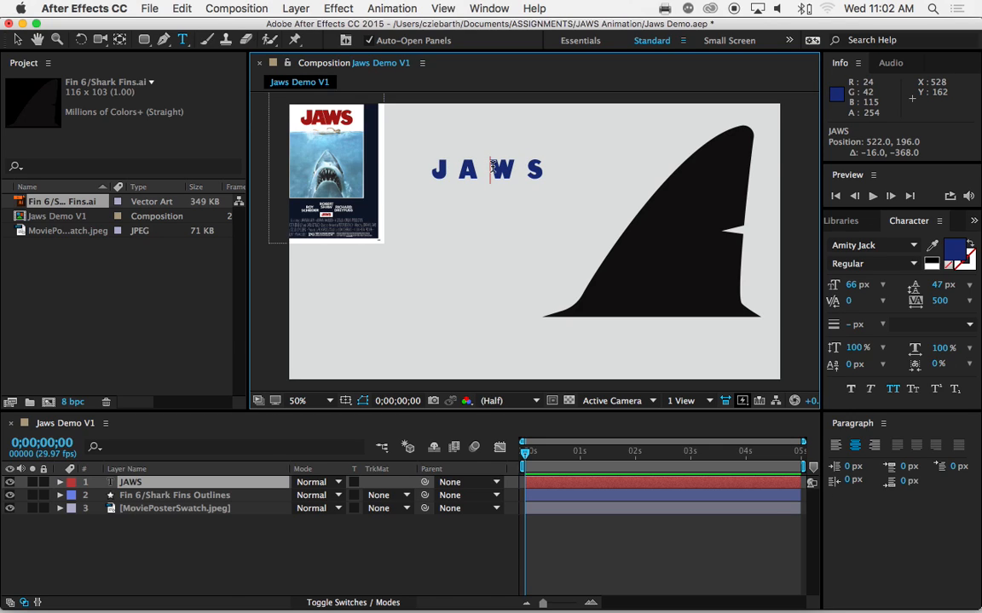
{"action": "left_click_drag", "start_coordinate": [423, 168], "coordinate": [540, 168]}
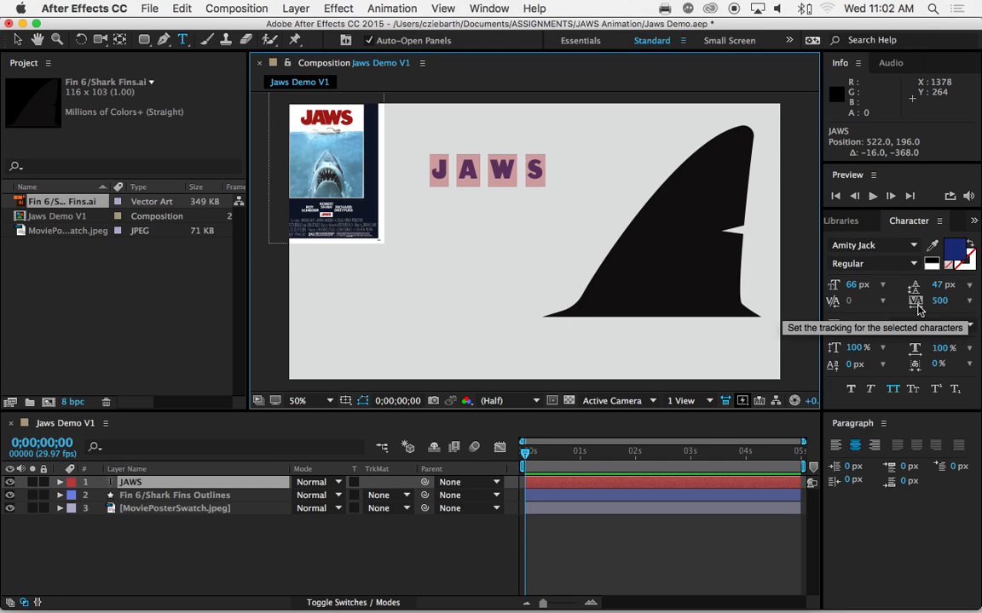
{"action": "left_click_drag", "start_coordinate": [940, 307], "coordinate": [522, 294]}
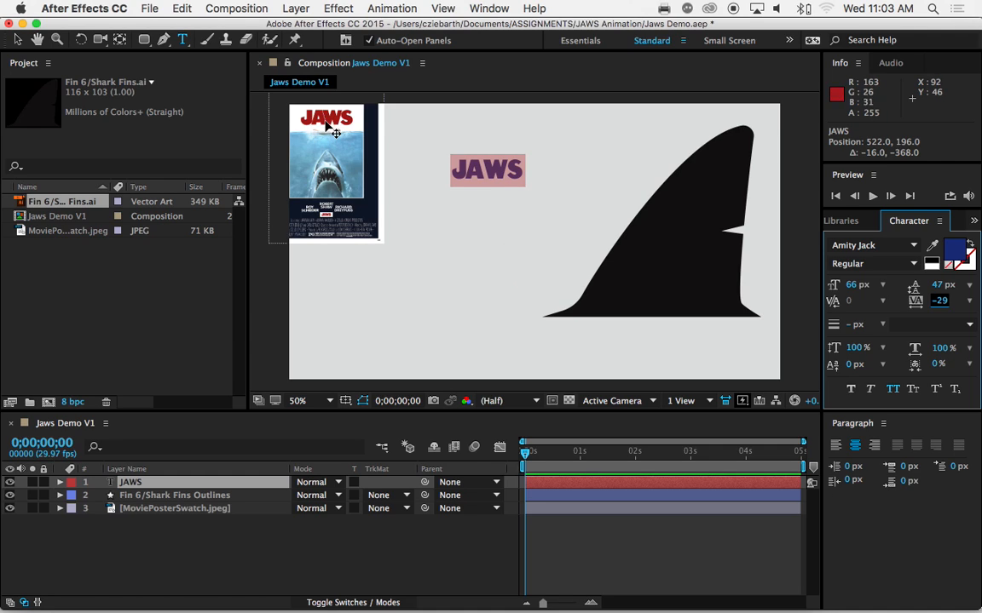
Tighten the kerning between the A and W of JAWS to -120, and tighten the W and S pair as well
{"action": "left_click", "coordinate": [483, 167]}
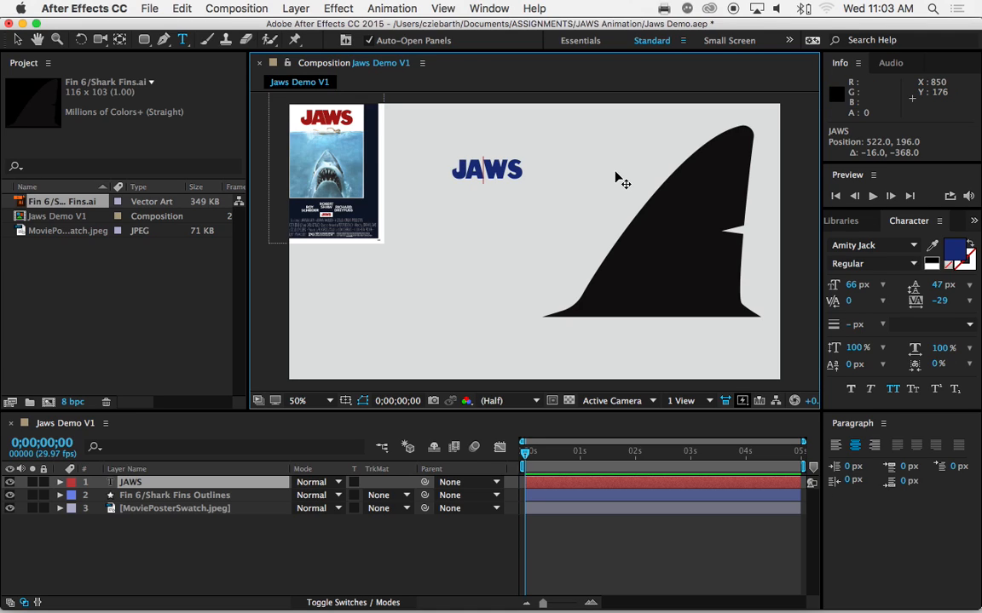
{"action": "key", "text": "alt+Left"}
{"action": "key", "text": "alt+Left"}
{"action": "key", "text": "alt+Left"}
{"action": "key", "text": "alt+Left"}
{"action": "key", "text": "alt+Left"}
{"action": "key", "text": "alt+Left"}
{"action": "key", "text": "alt+Left"}
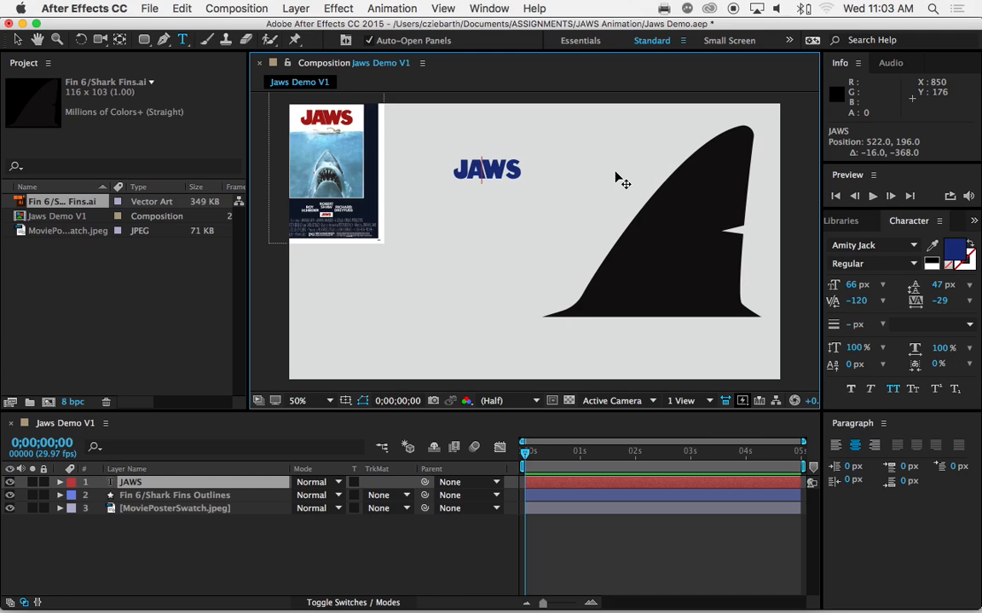
{"action": "key", "text": "Right"}
{"action": "key", "text": "alt+Left"}
{"action": "key", "text": "alt+Left"}
{"action": "key", "text": "alt+Left"}
{"action": "key", "text": "Left"}
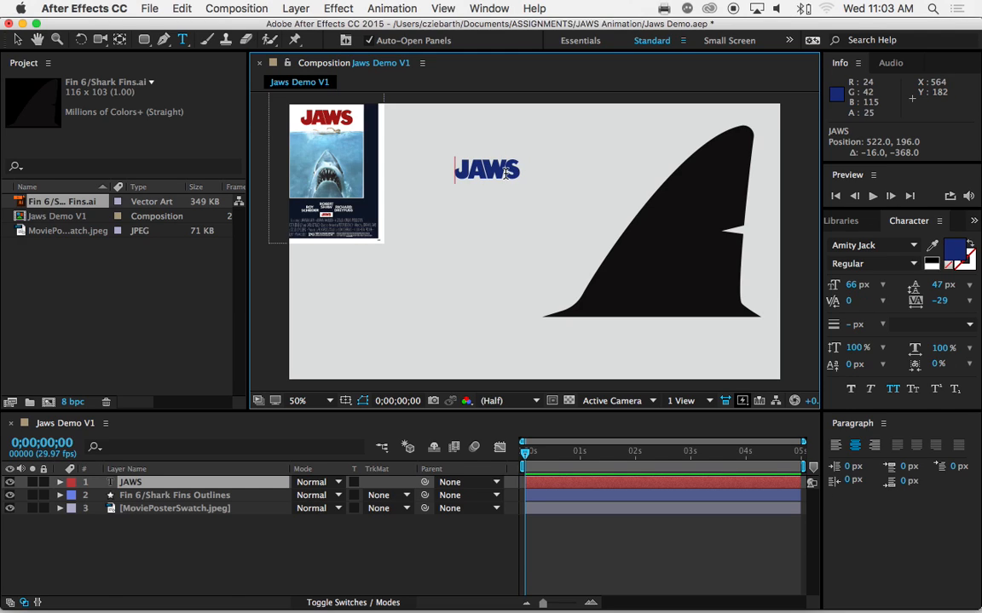
Enlarge the entire JAWS text to a font size of 201 px
{"action": "key", "text": "super+a"}
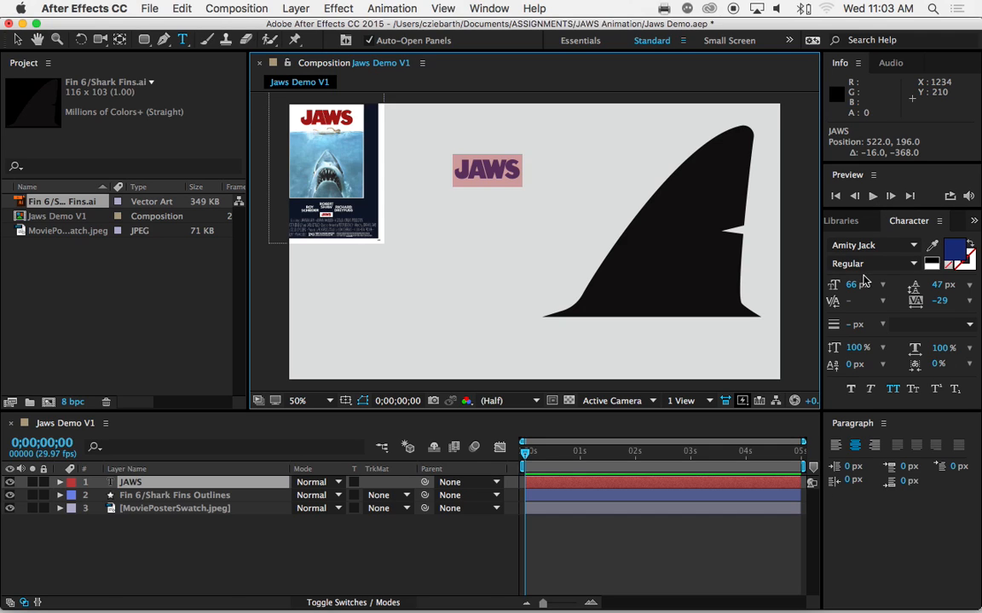
{"action": "left_click_drag", "start_coordinate": [852, 285], "coordinate": [952, 284]}
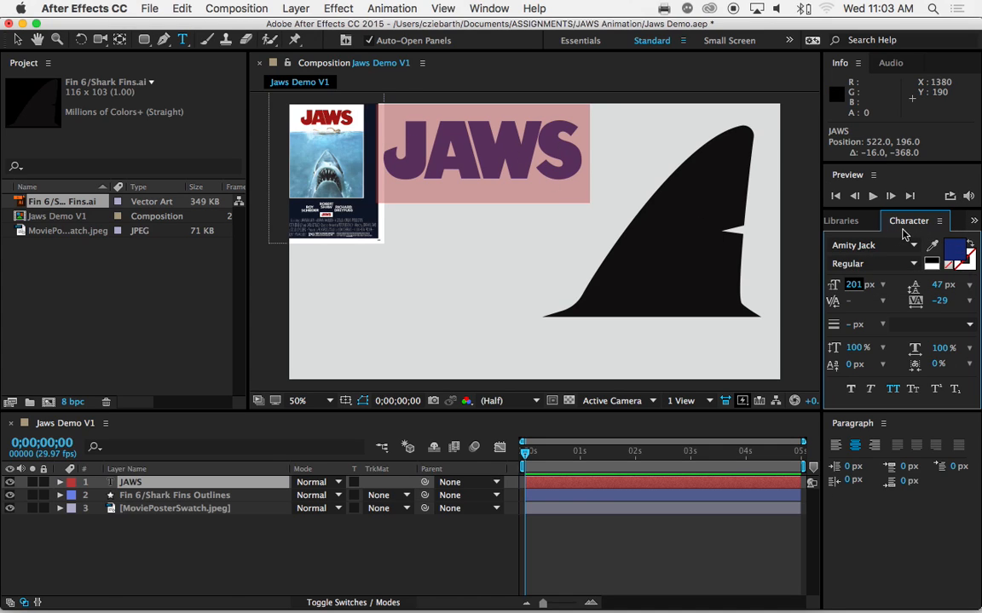
{"action": "left_click", "coordinate": [953, 259]}
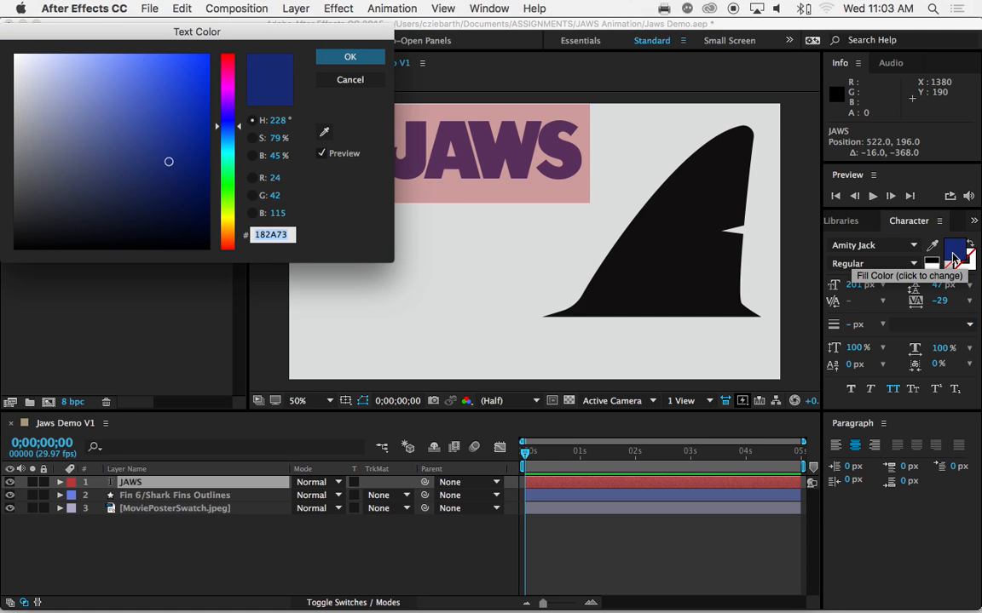
{"action": "left_click_drag", "start_coordinate": [322, 34], "coordinate": [816, 229]}
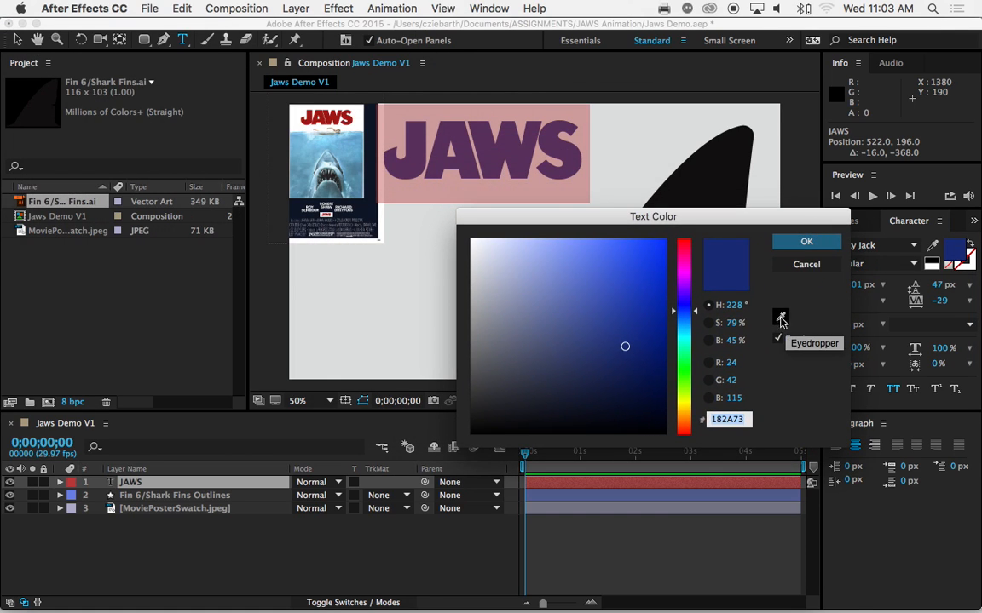
{"action": "left_click", "coordinate": [804, 265]}
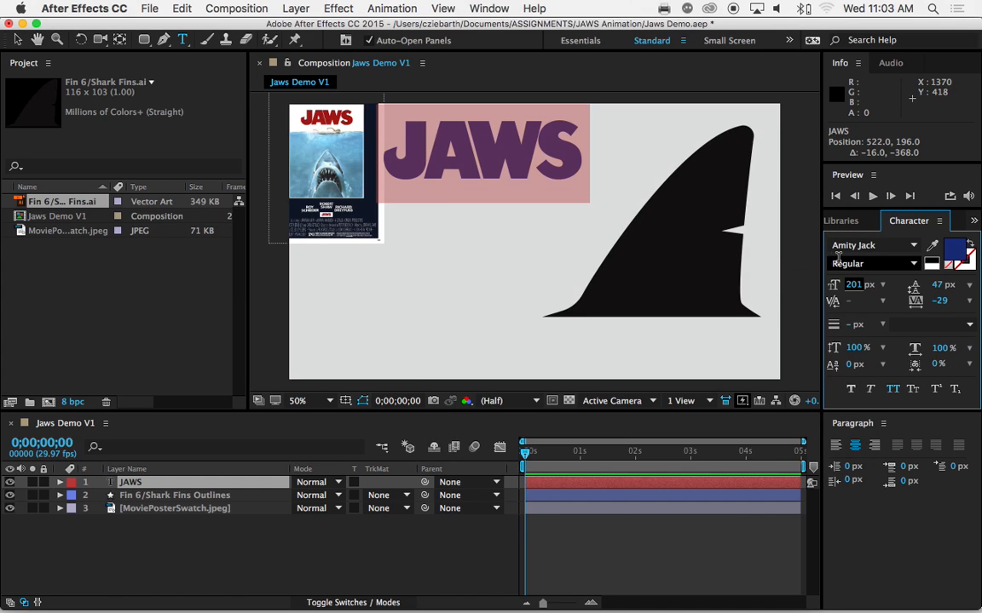
Fill the JAWS text with the red sampled from the poster's title and move it down beside the fin, at about position 490, 474
{"action": "left_click", "coordinate": [934, 247]}
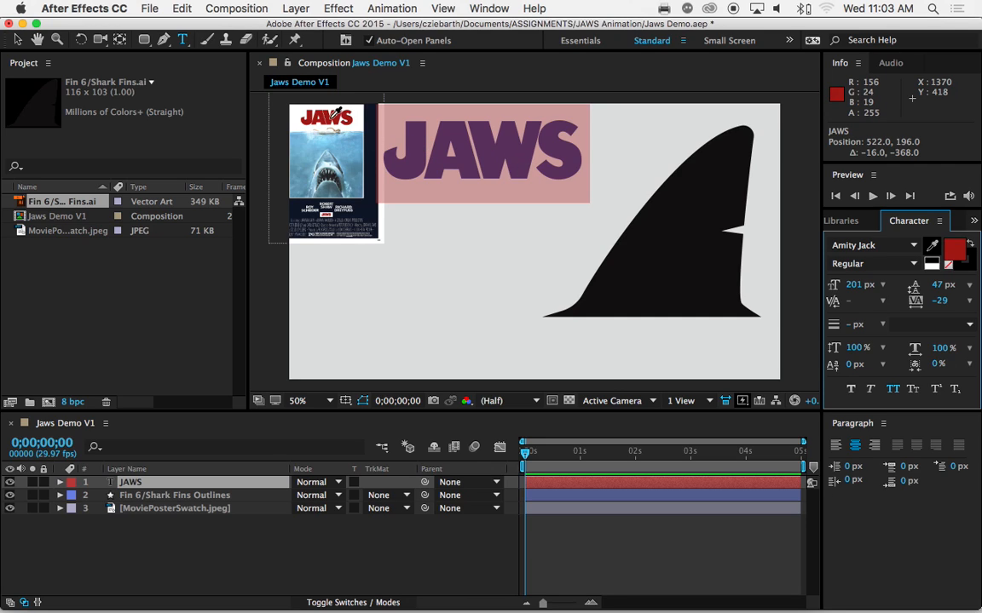
{"action": "left_click", "coordinate": [300, 118]}
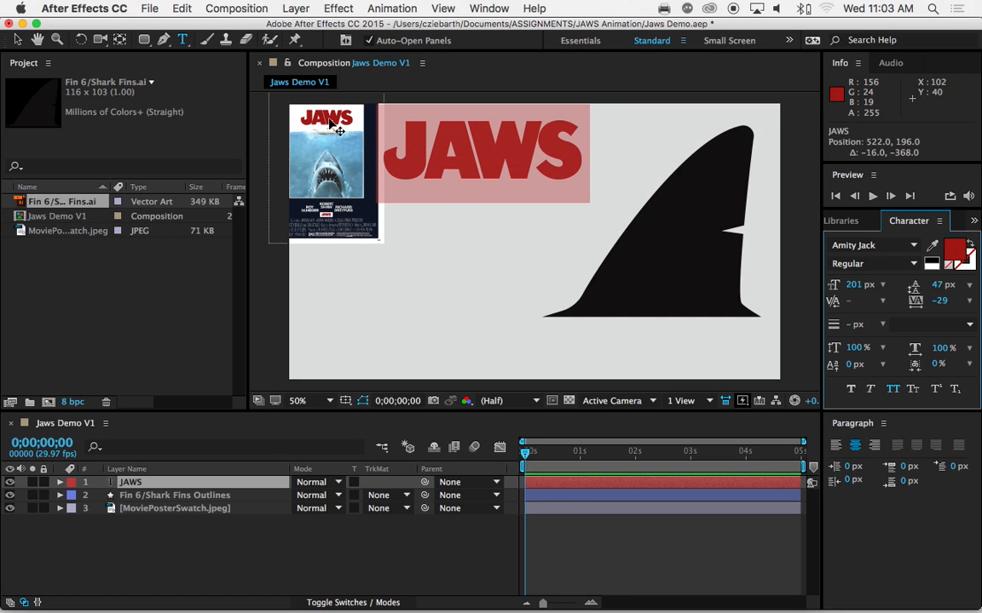
{"action": "left_click", "coordinate": [467, 183]}
{"action": "left_click", "coordinate": [593, 152]}
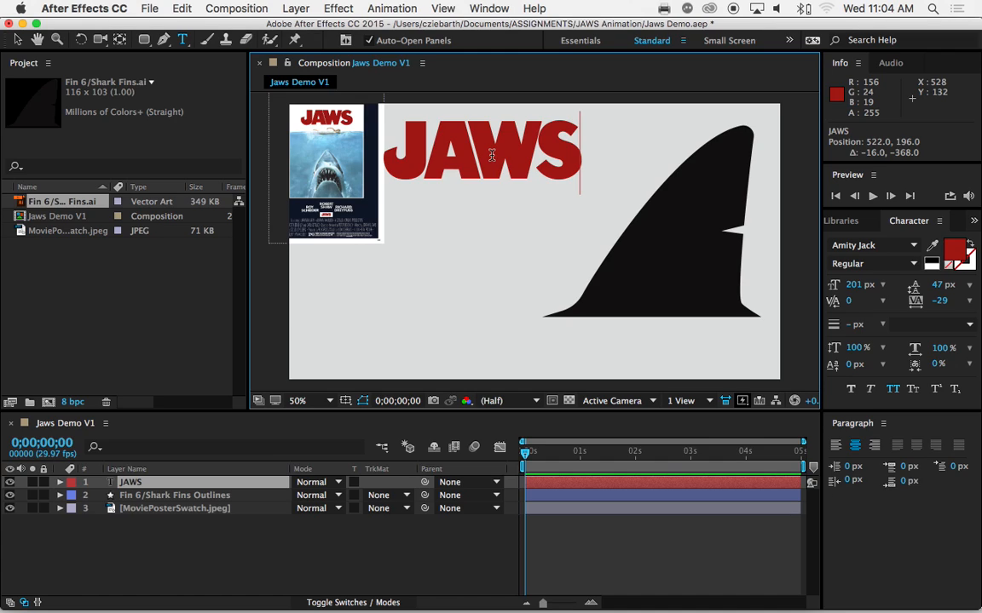
{"action": "left_click_drag", "start_coordinate": [486, 223], "coordinate": [471, 333]}
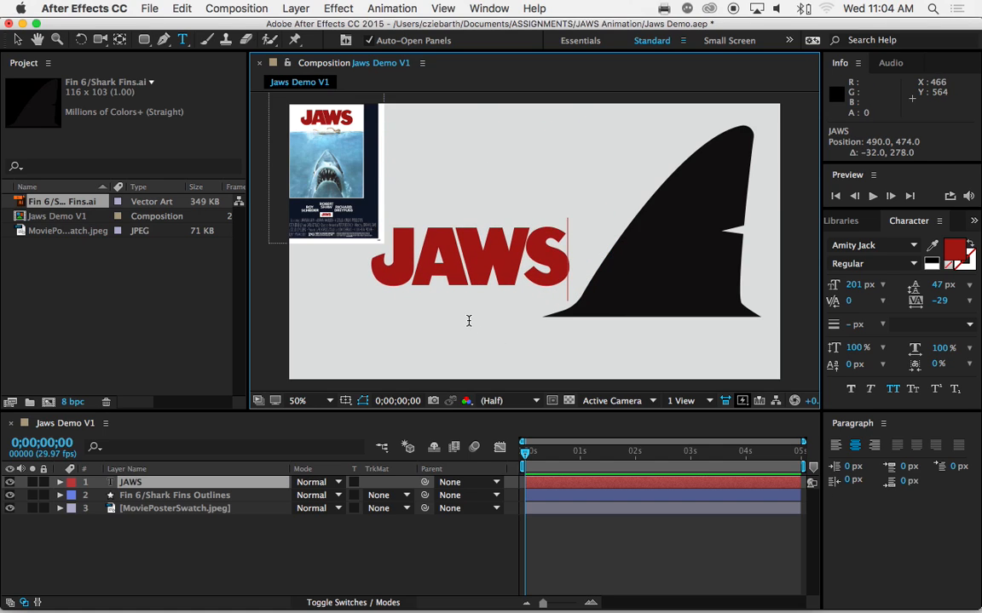